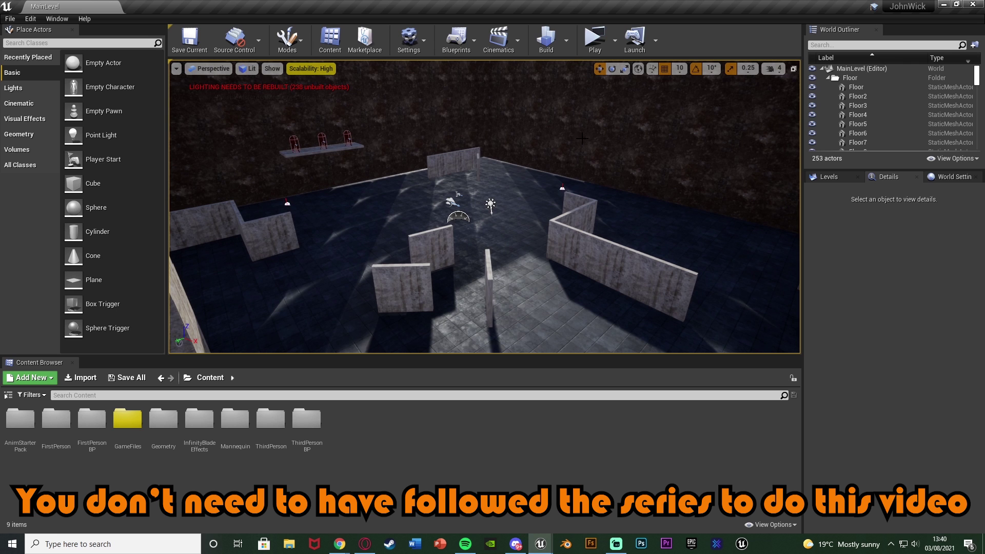
- Run the MainLevel game preview and test aiming and firing the rifle at the red targets on the high ledge
left_click(595, 39)
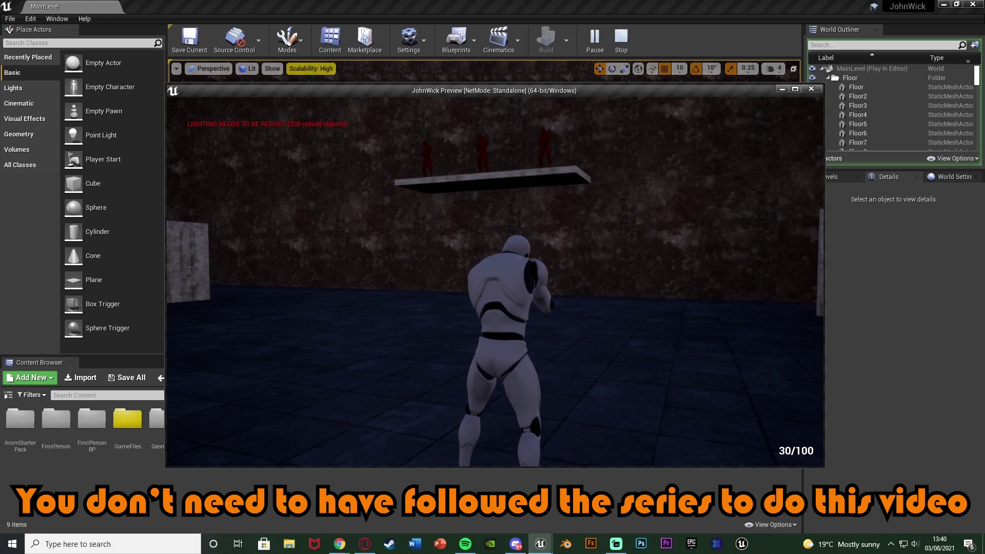
key("a")
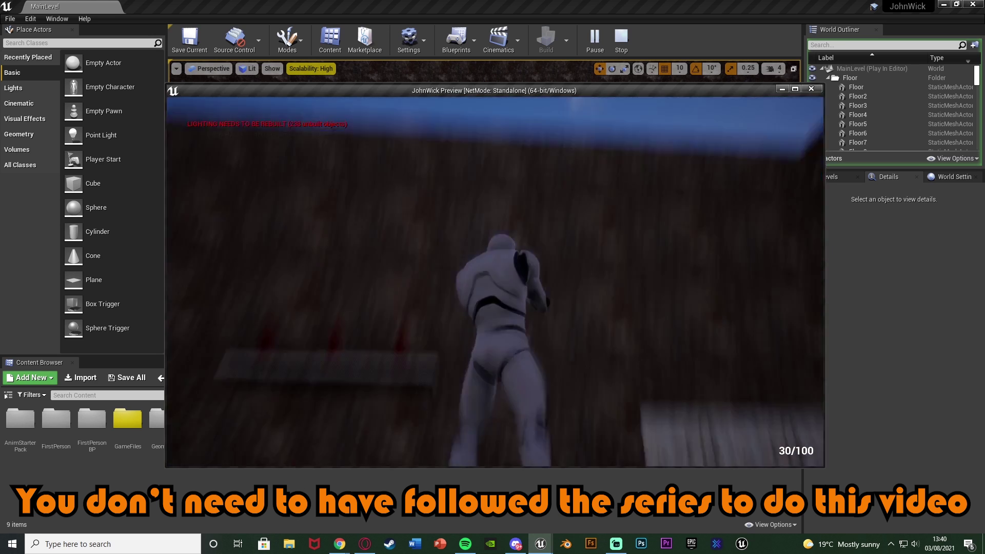
key("a")
left_click(494, 281)
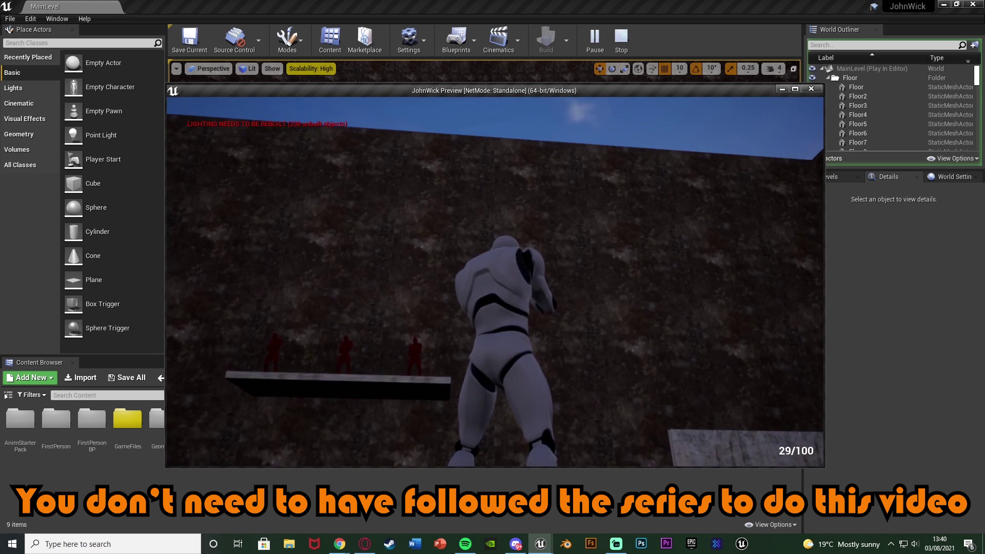
left_click(494, 282)
left_click(495, 281)
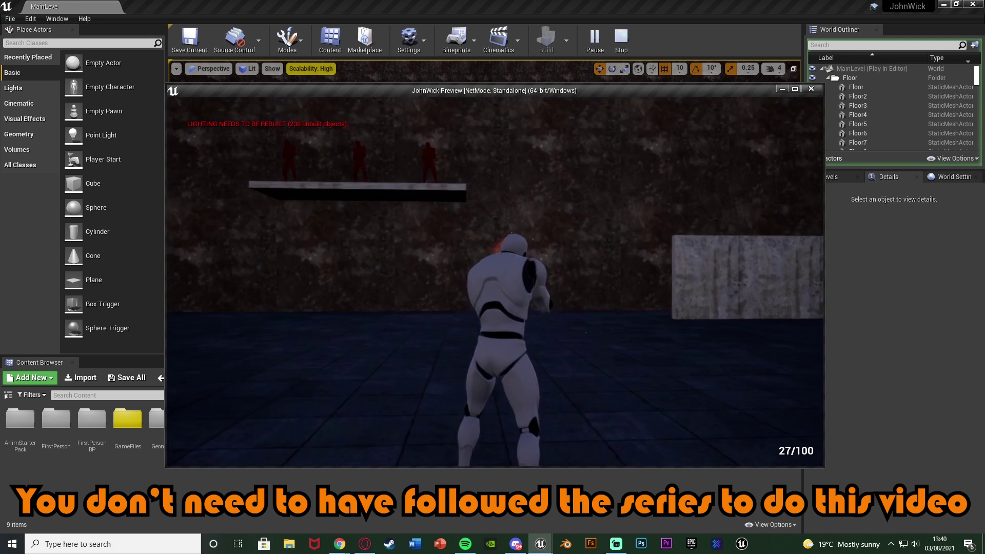
left_click(494, 281)
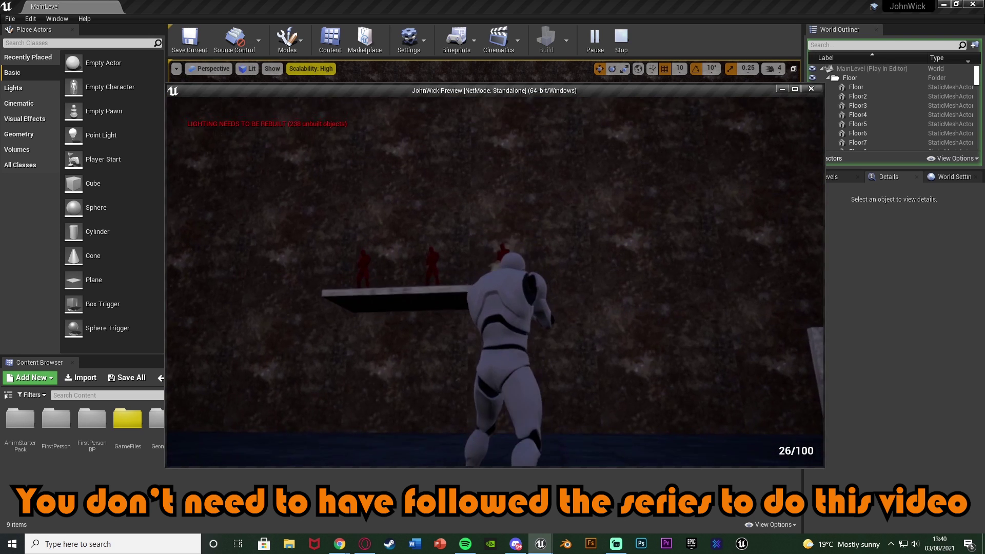
left_click(494, 281)
left_click(495, 281)
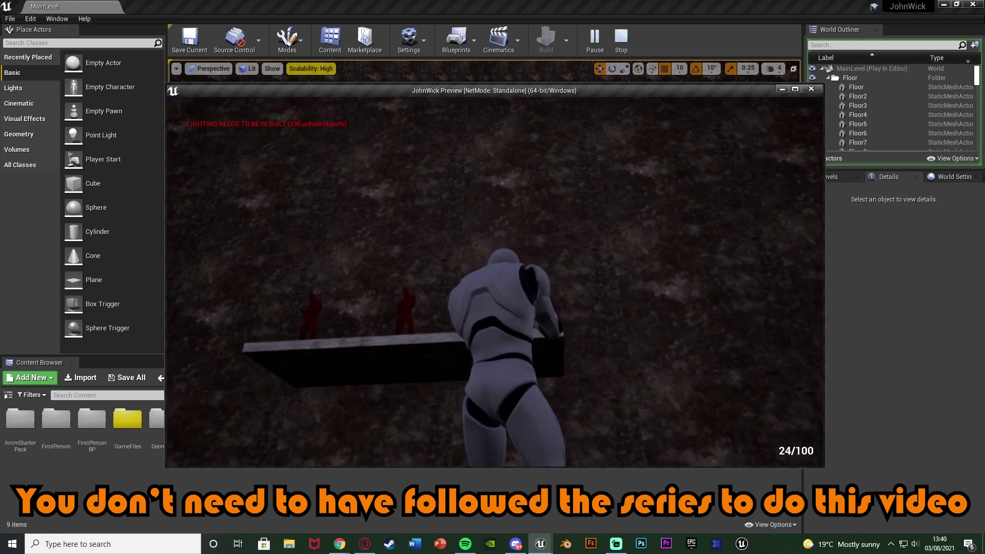
left_click(494, 281)
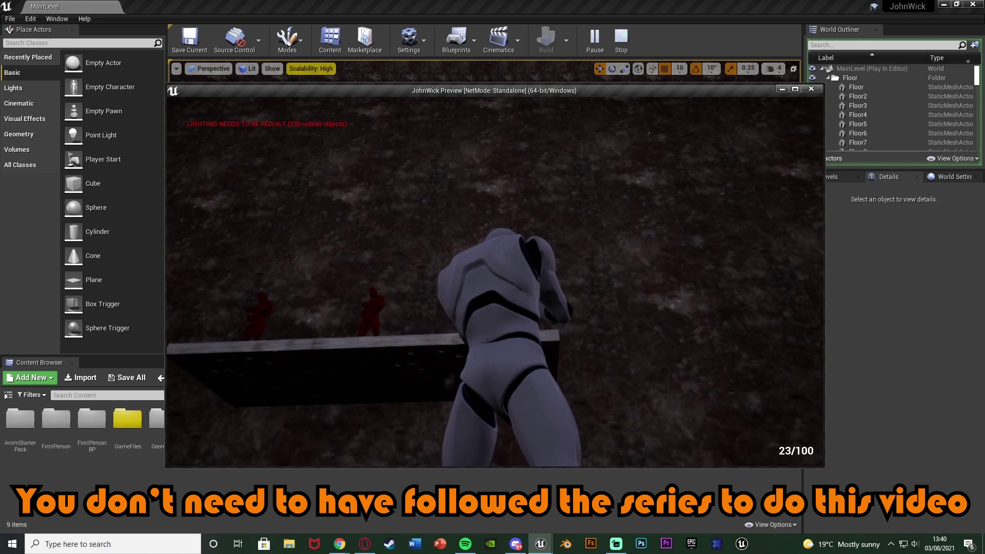
left_click(495, 281)
left_click(494, 281)
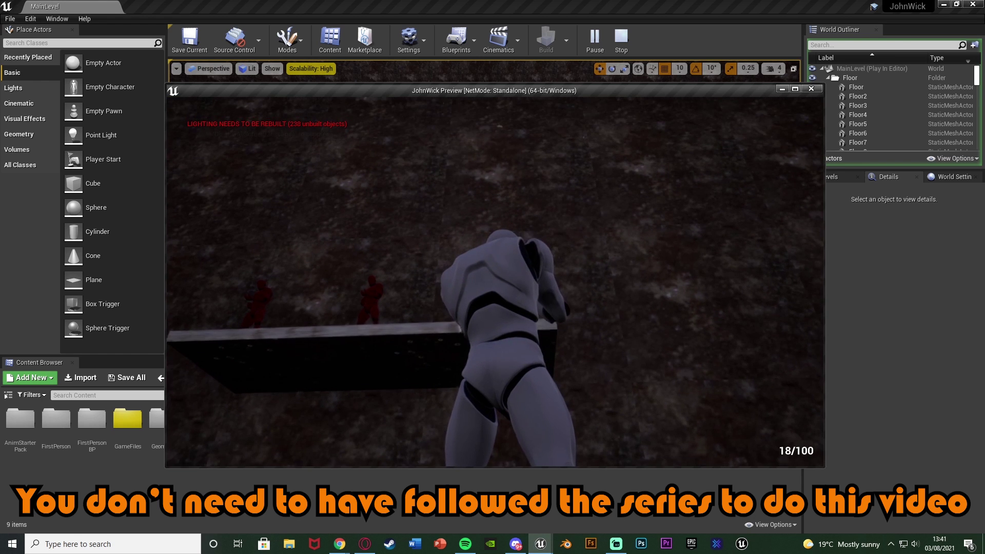
left_click(494, 281)
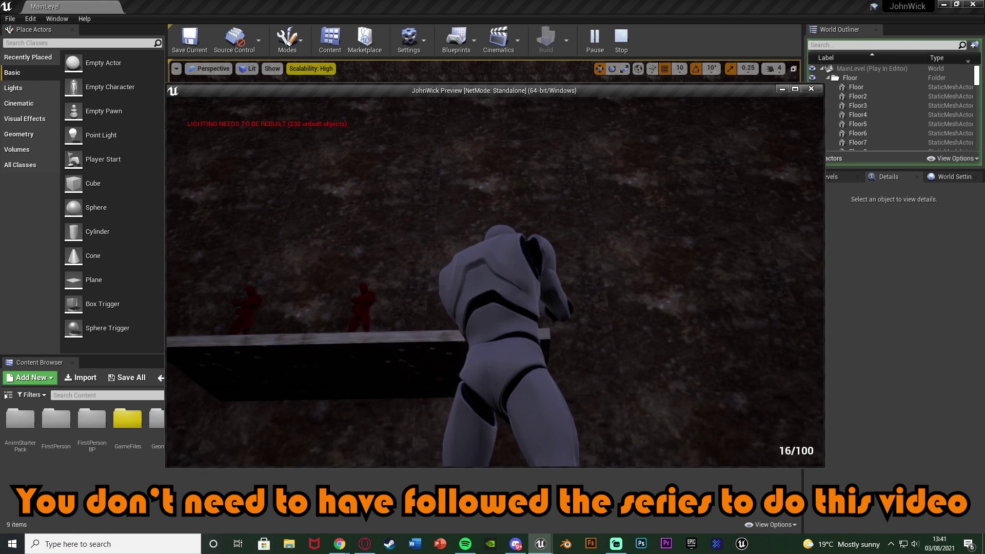
- Walk around the level, reload the rifle, fire at the ledge targets again, and end the preview
key("w")
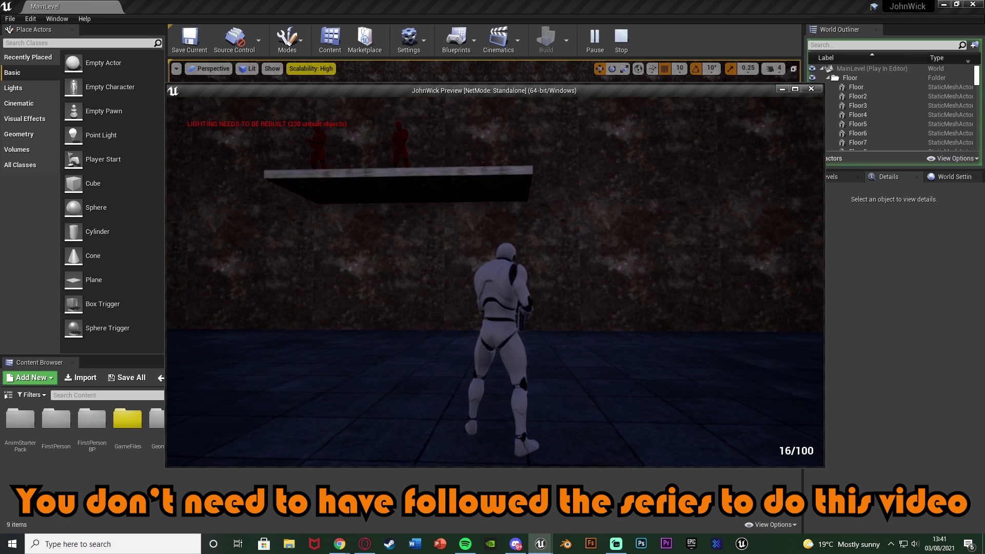
key("w")
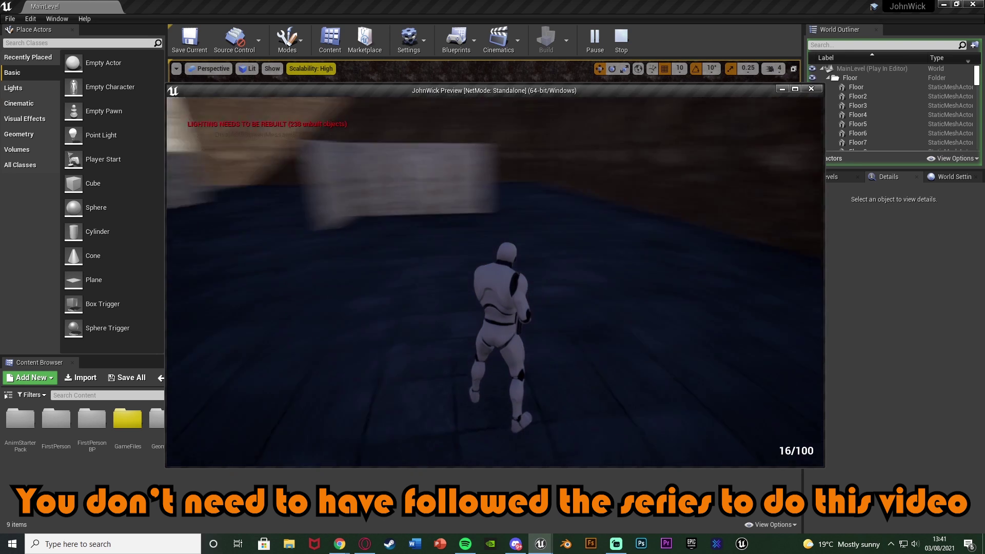
key("r")
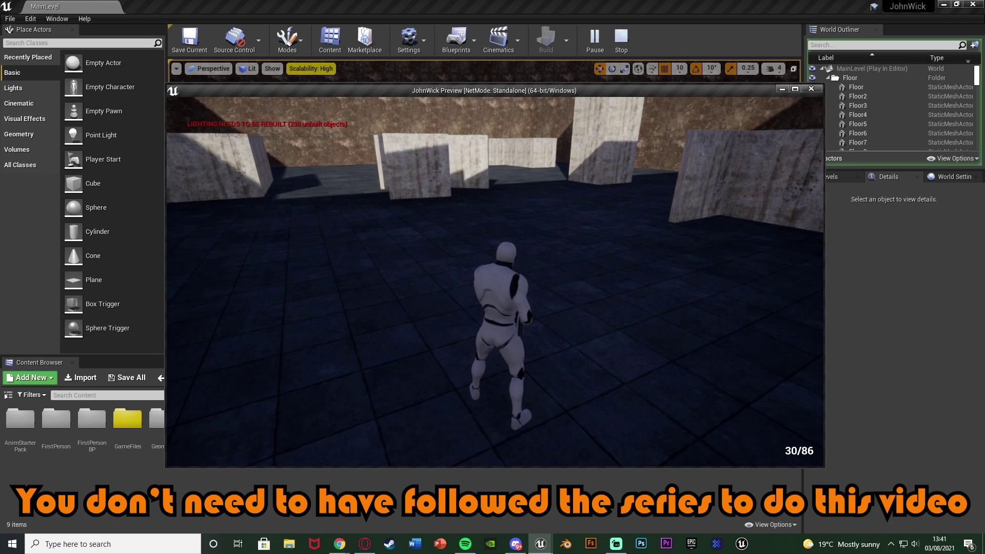
key("w")
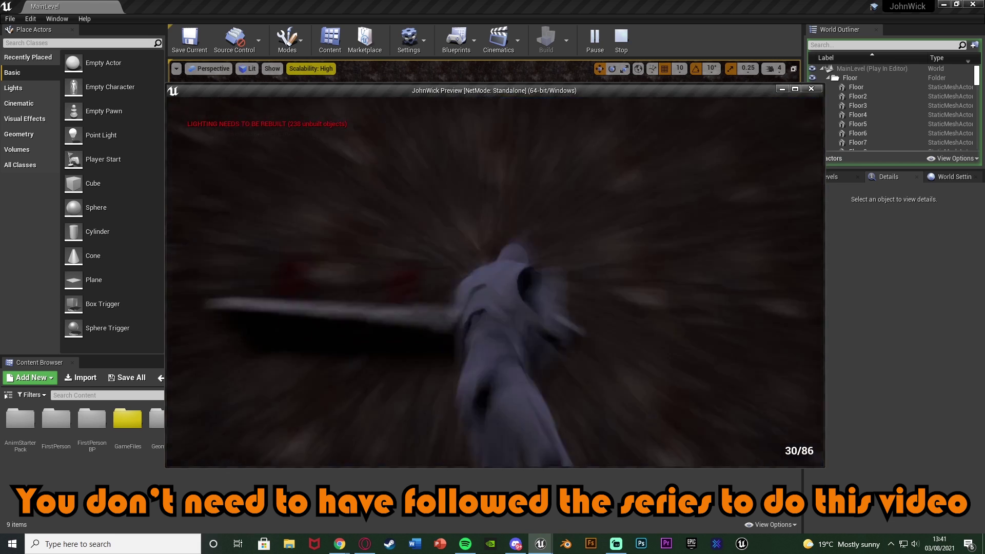
left_click(494, 282)
left_click(494, 282)
left_click(495, 282)
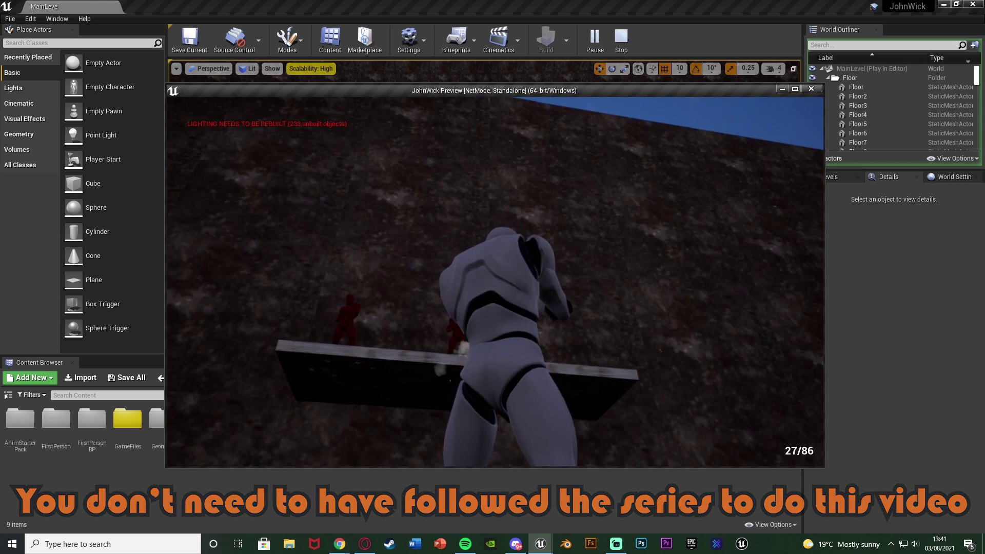
key("Escape")
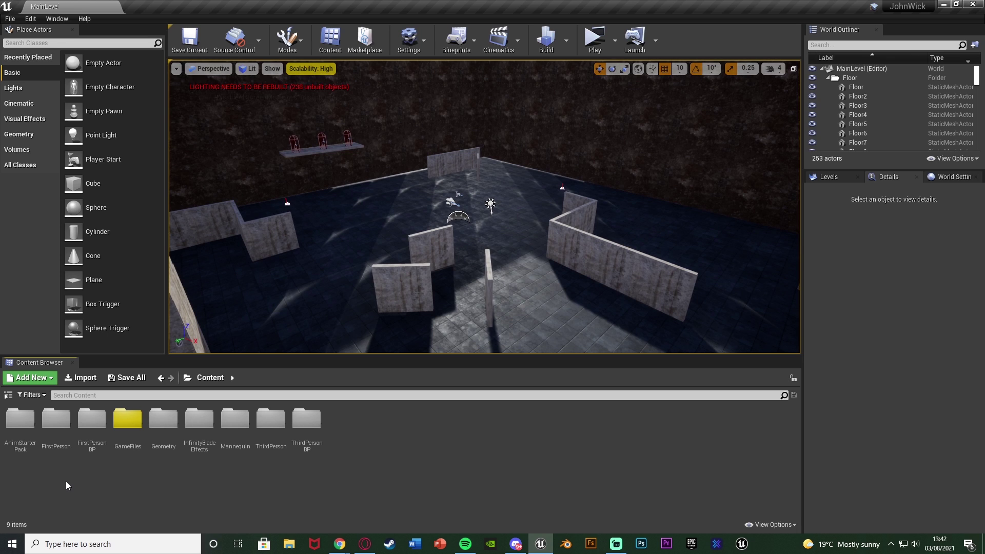
- In the AnimStarterPack folder, create an Aim Offset 1D using the AnimStarterPack UE4_Mannequin_Skeleton and name it AO_ADS
double_click(29, 454)
scroll(198, 488, "down", 3)
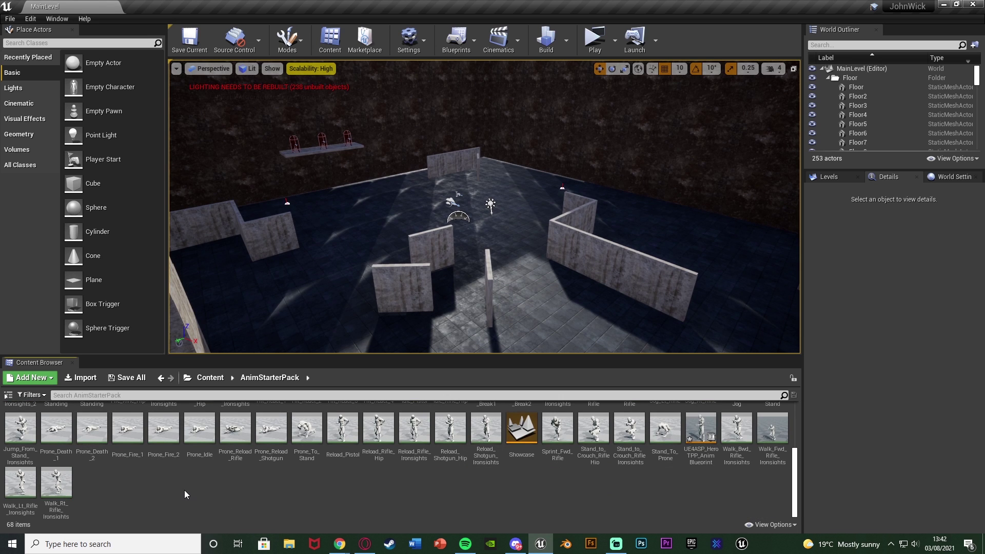
right_click(185, 493)
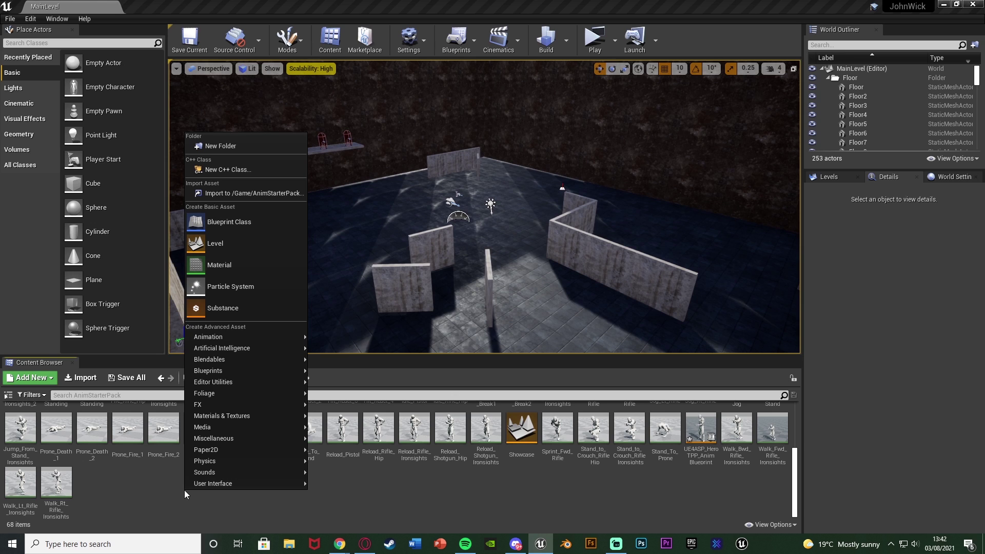
mouse_move(245, 334)
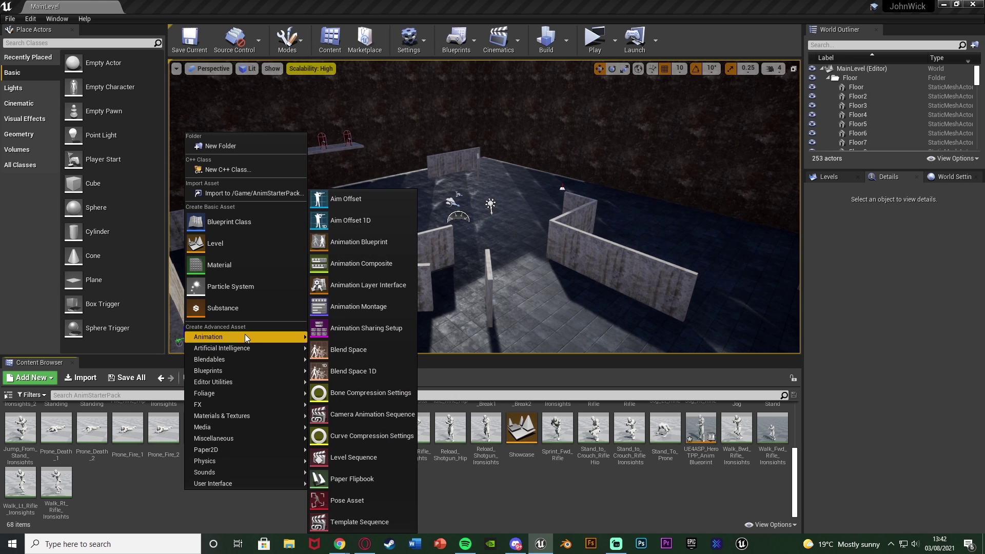
left_click(368, 220)
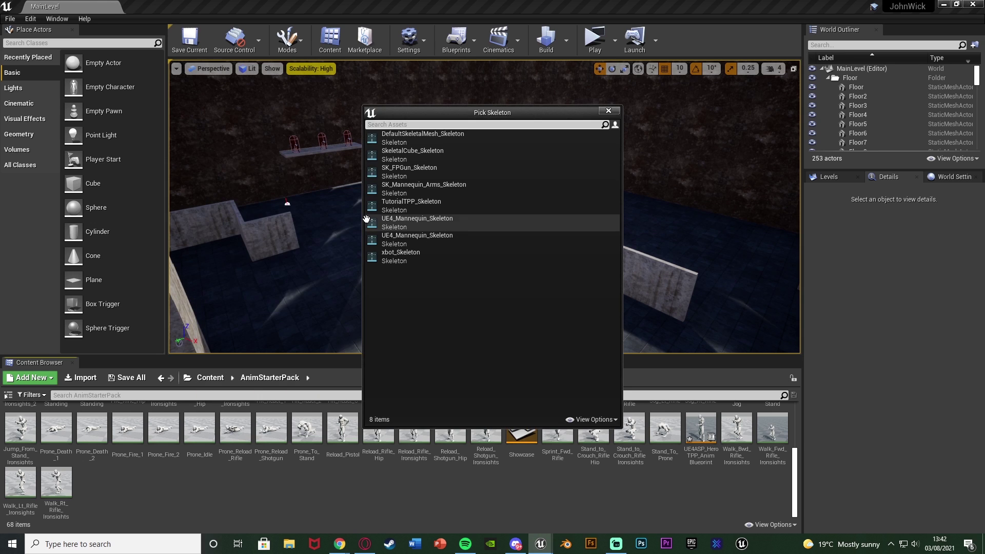
mouse_move(463, 225)
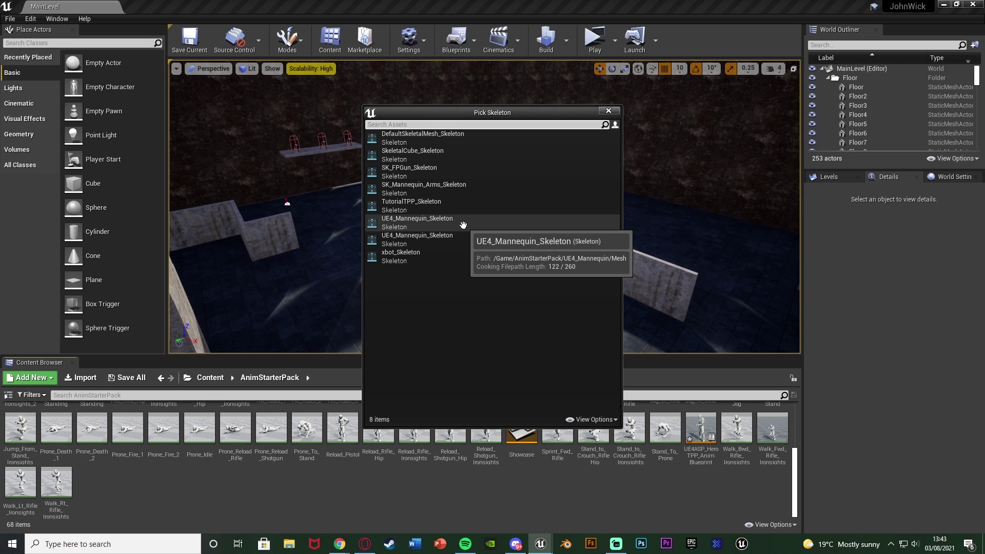
left_click(463, 226)
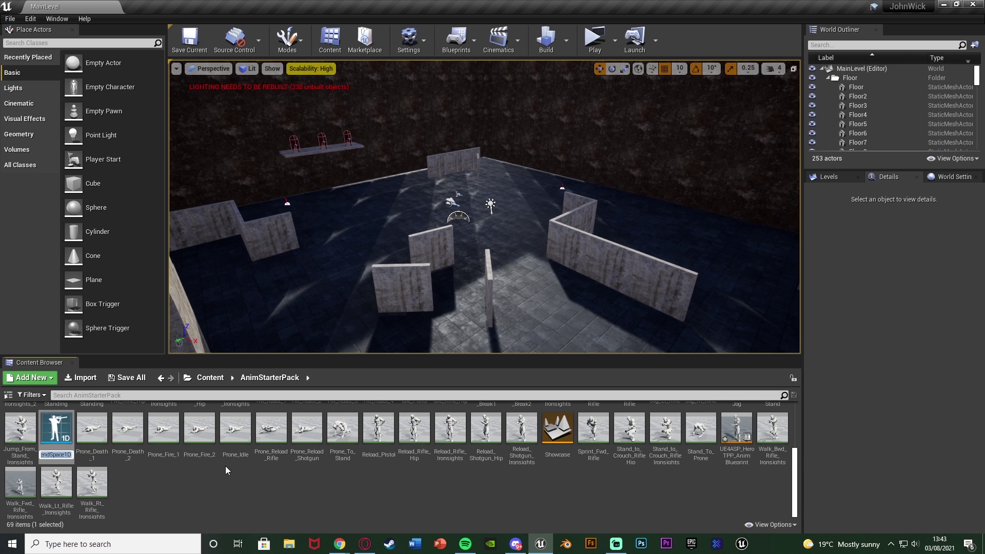
type("AO")
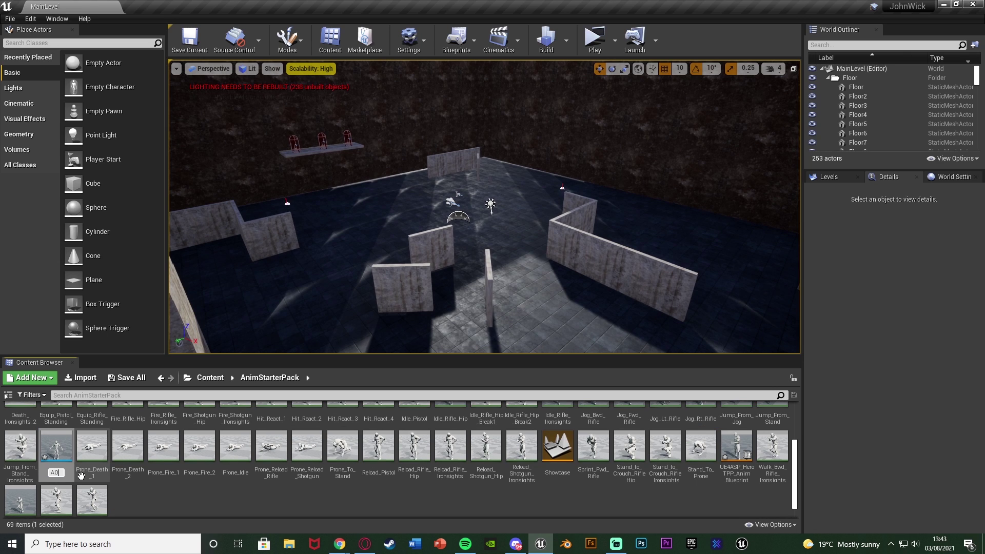
type("_ADS")
key("Return")
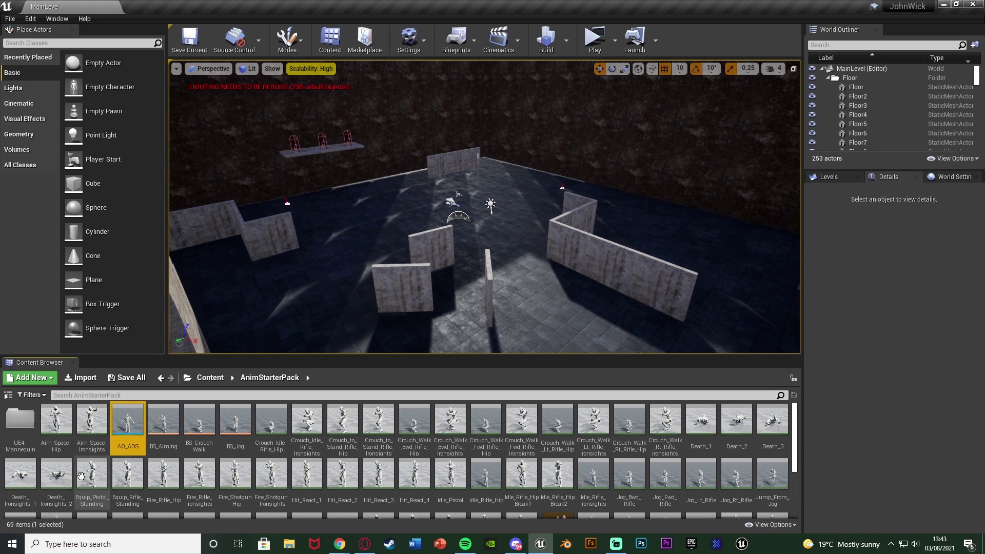
- Open AO_ADS and set its horizontal axis name to Pitch, with a minimum of -90 and a maximum of 90
double_click(128, 423)
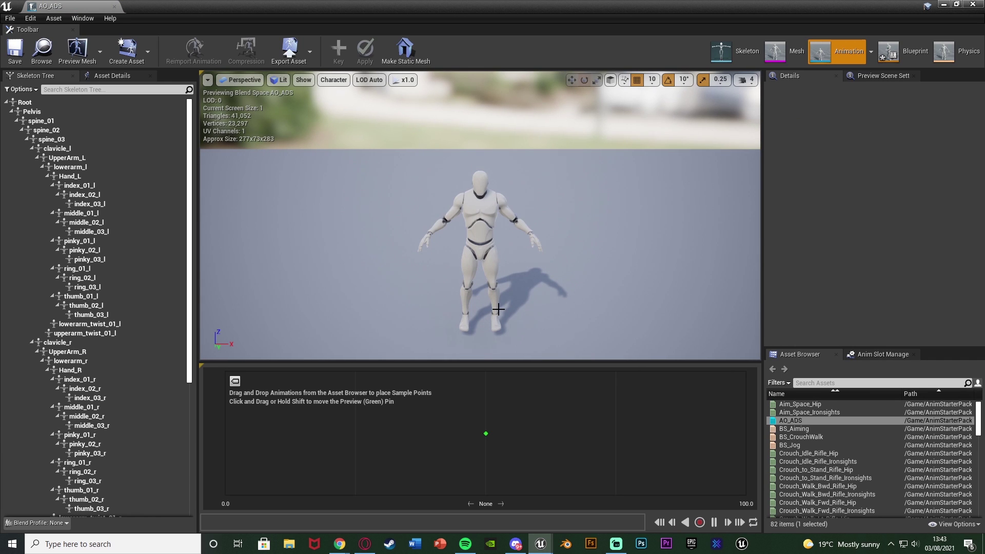
left_click(109, 78)
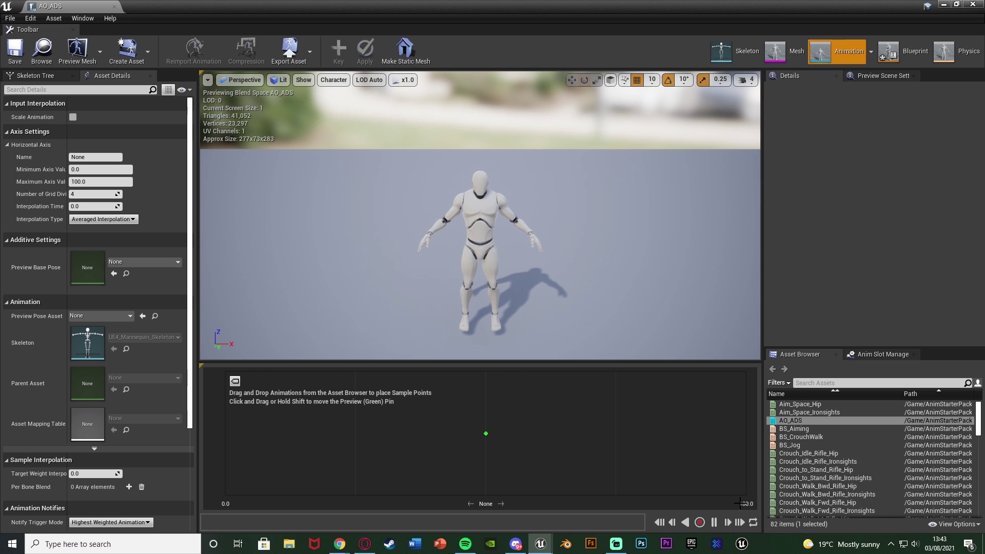
left_click(80, 157)
type("Pitch")
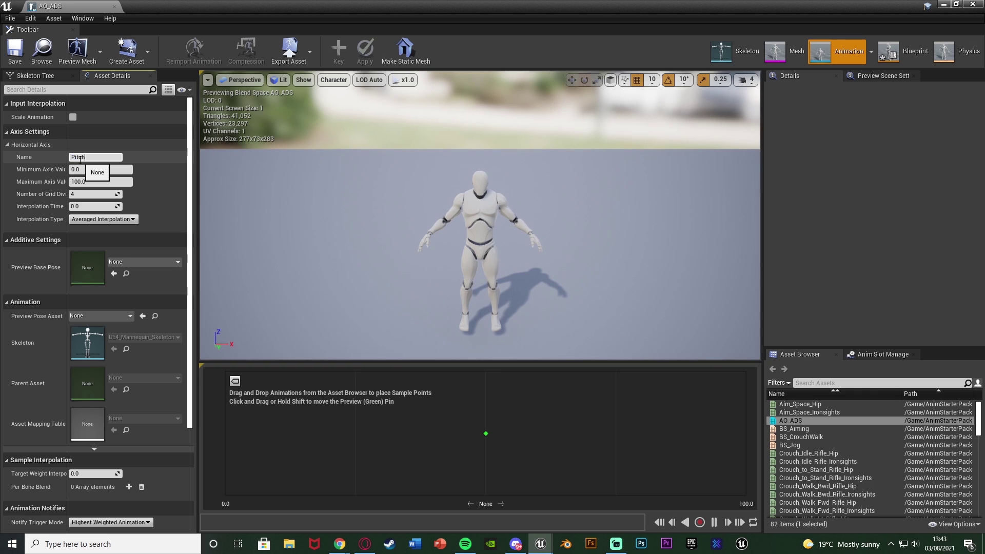
key("Return")
key("Tab")
key("Tab")
type("90")
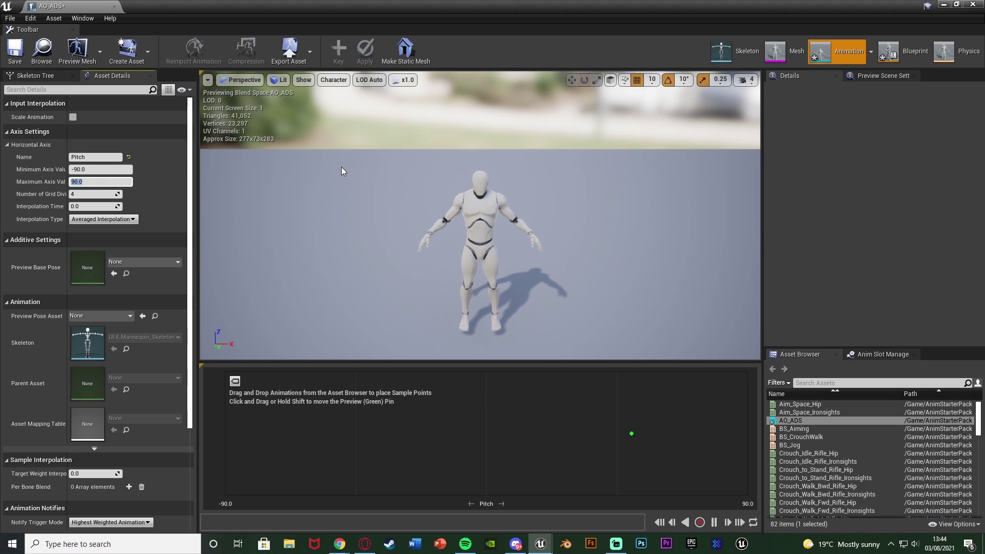
- Set the preview base pose of AO_ADS to Idle_Rifle_Ironsights and save the asset
right_click_drag(340, 168, 603, 164)
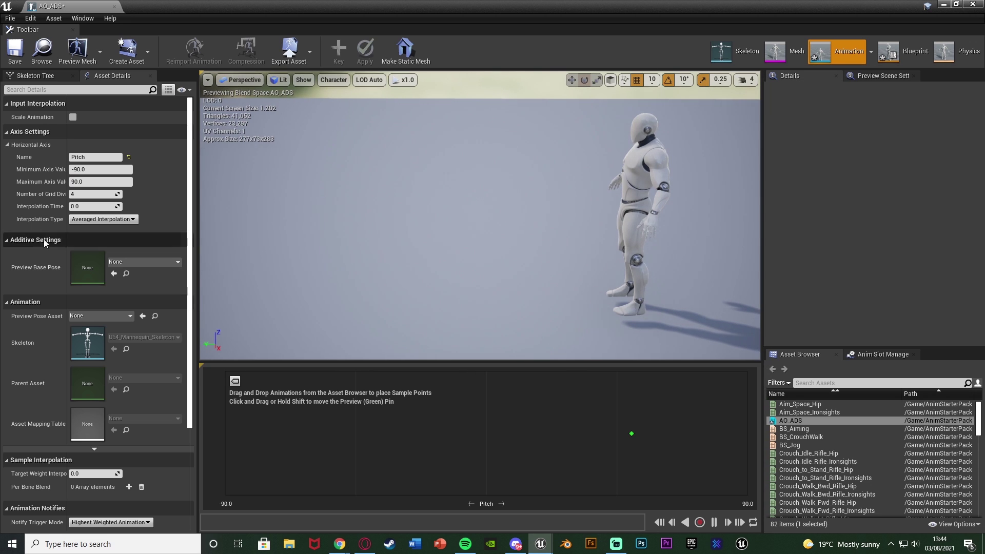
left_click(143, 265)
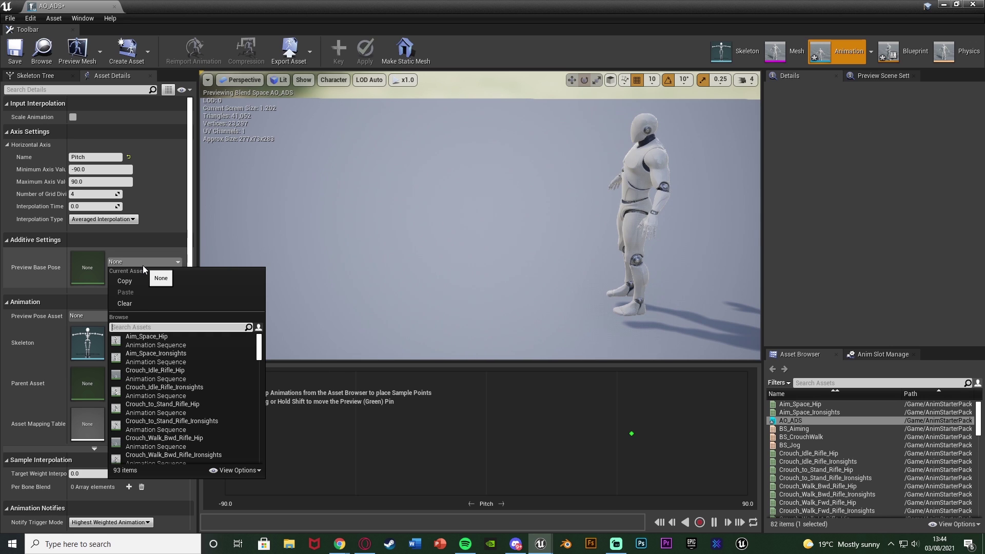
type("idle")
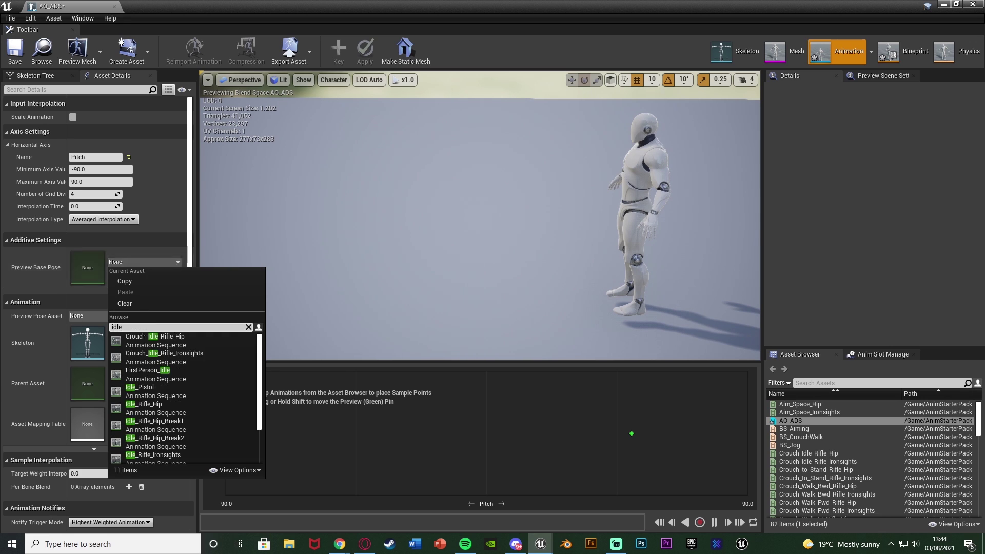
scroll(170, 419, "down", 3)
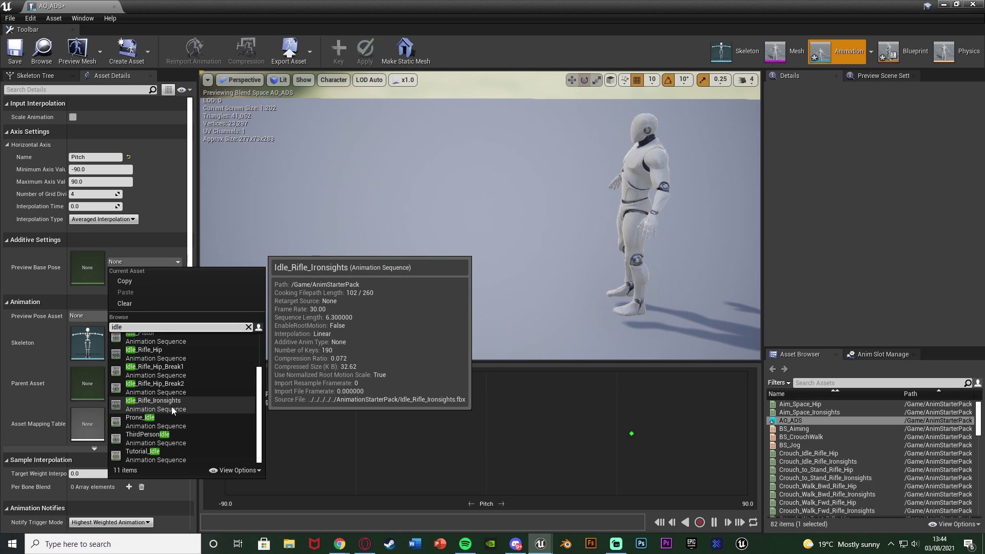
left_click(171, 406)
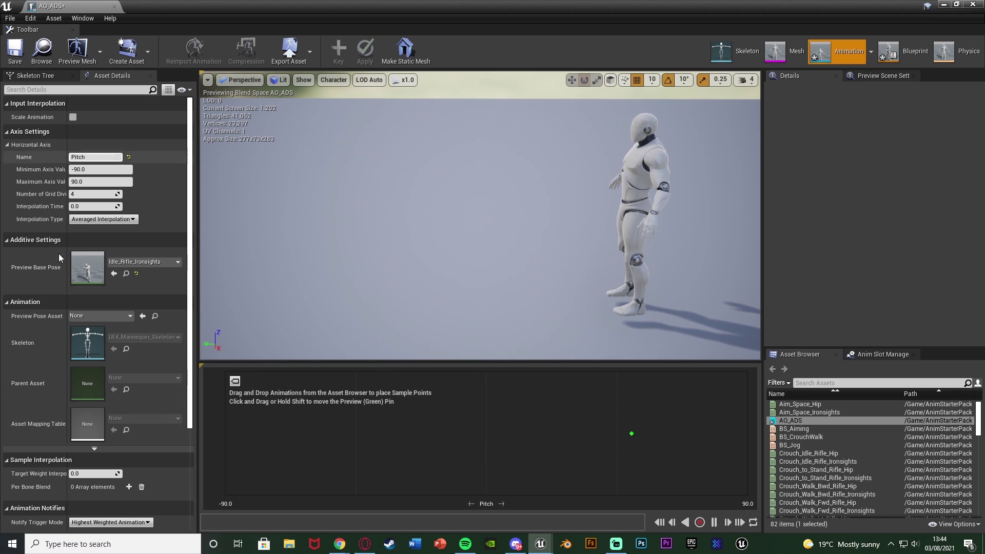
left_click(15, 49)
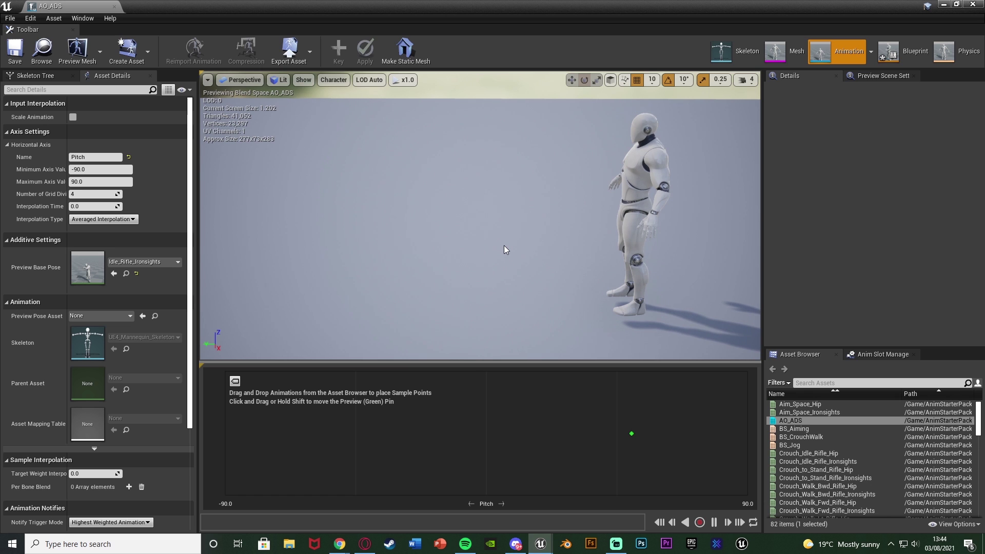
left_click(943, 5)
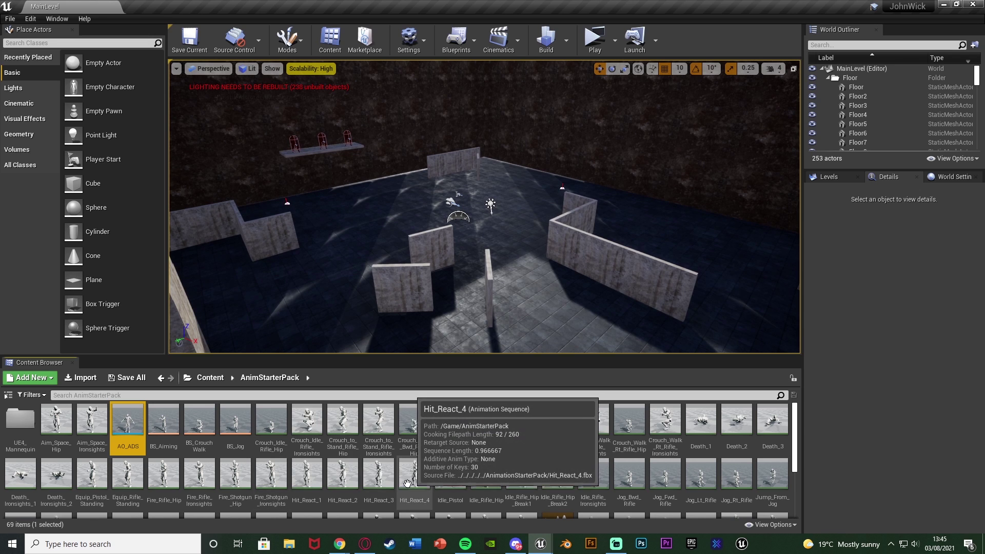
double_click(135, 421)
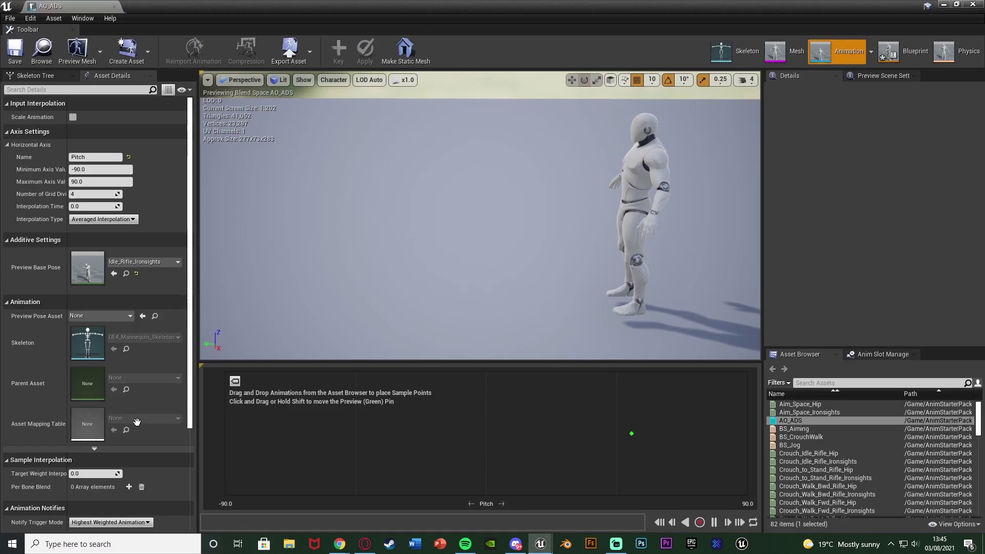
- Locate the Idle_Rifle_Ironsights animation in the AnimStarterPack folder, duplicate it and name the copy AO_AimForward
left_click(126, 273)
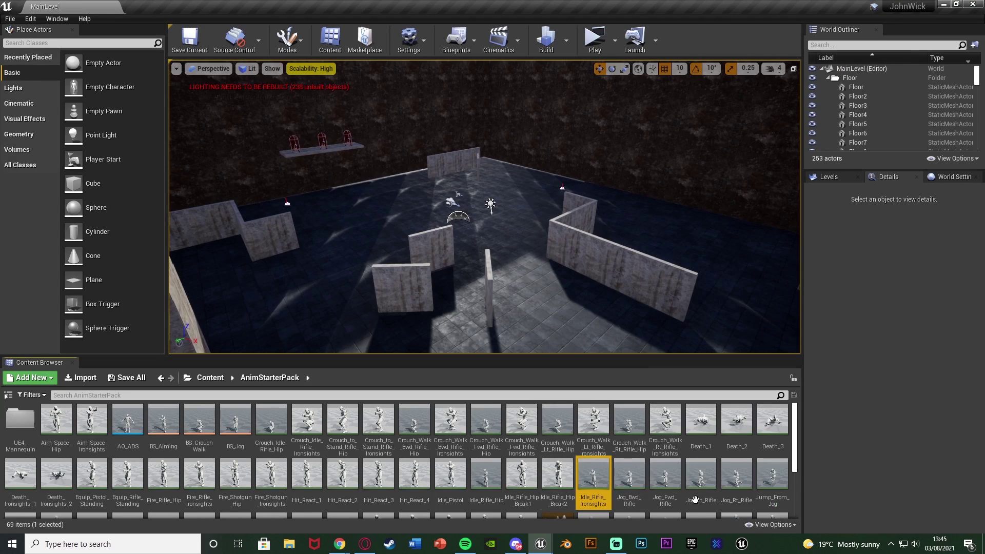
right_click(595, 473)
left_click(652, 279)
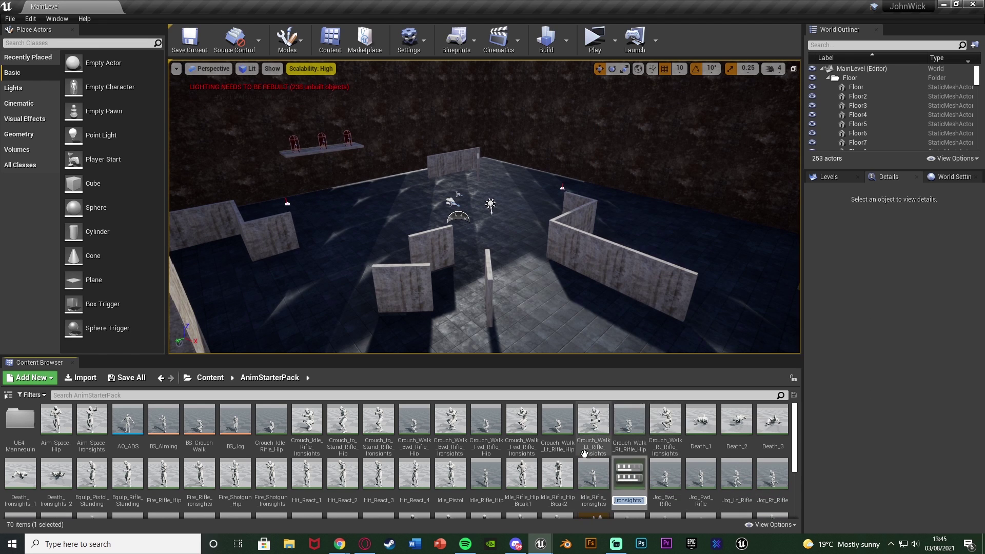
scroll(584, 454, "down", 1)
type("AO_")
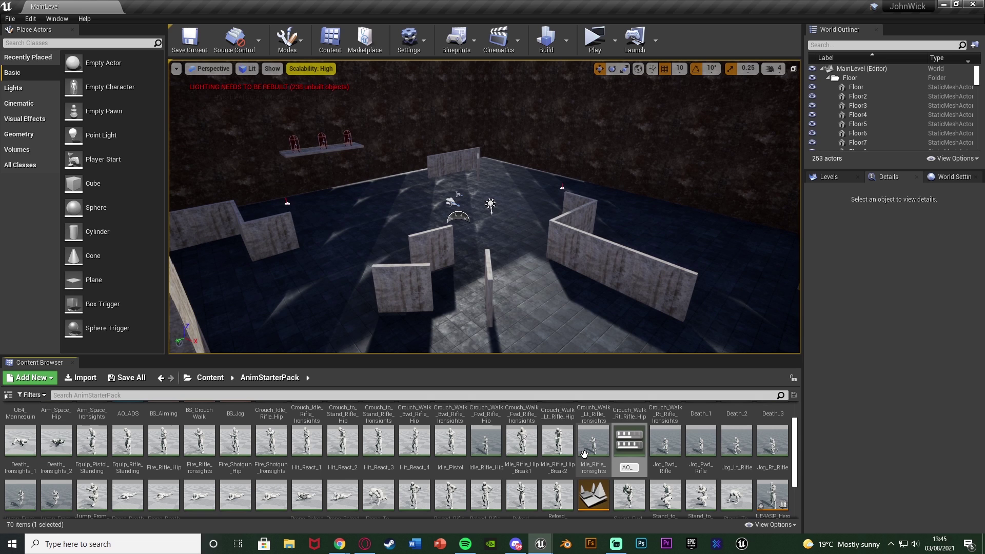
type("AimForward")
key("Return")
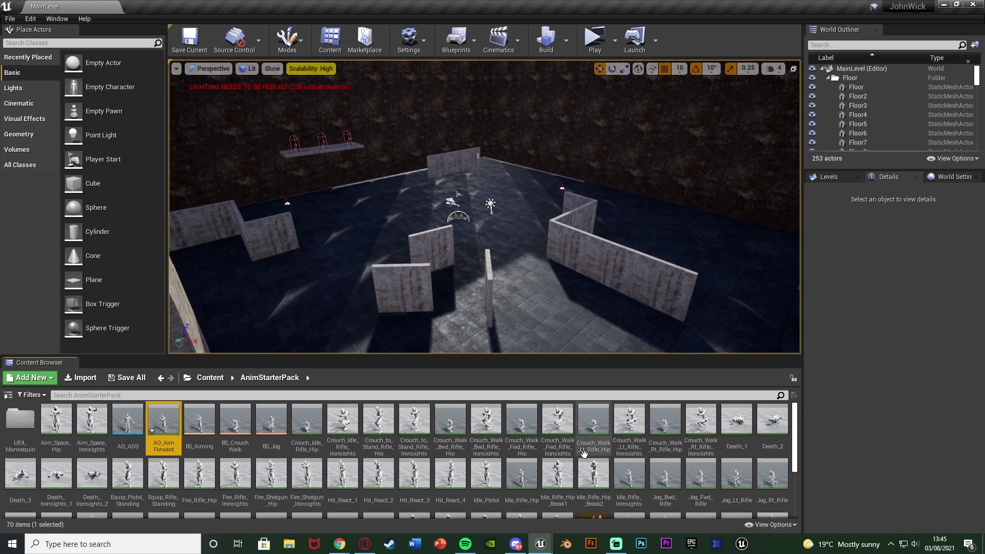
- Open AO_AimForward, view the mannequin from the side, pause the playback and return the playhead to frame 0
key("Return")
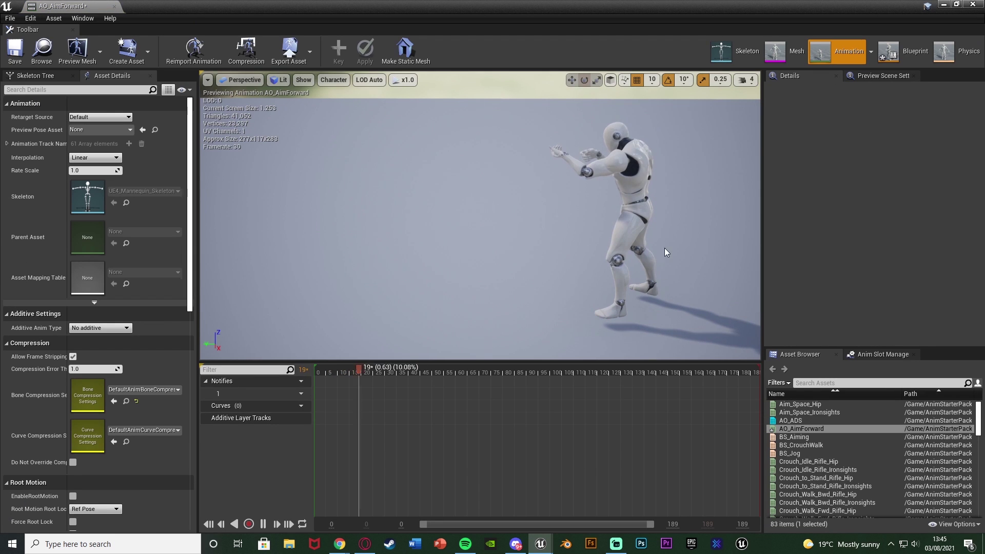
right_click_drag(479, 216, 502, 216)
right_click_drag(610, 216, 617, 272)
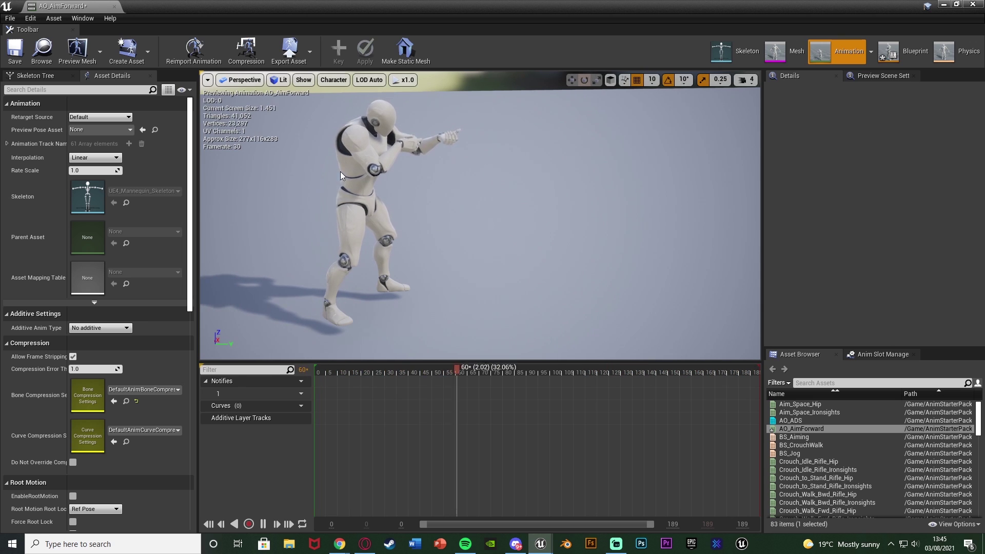
key("space")
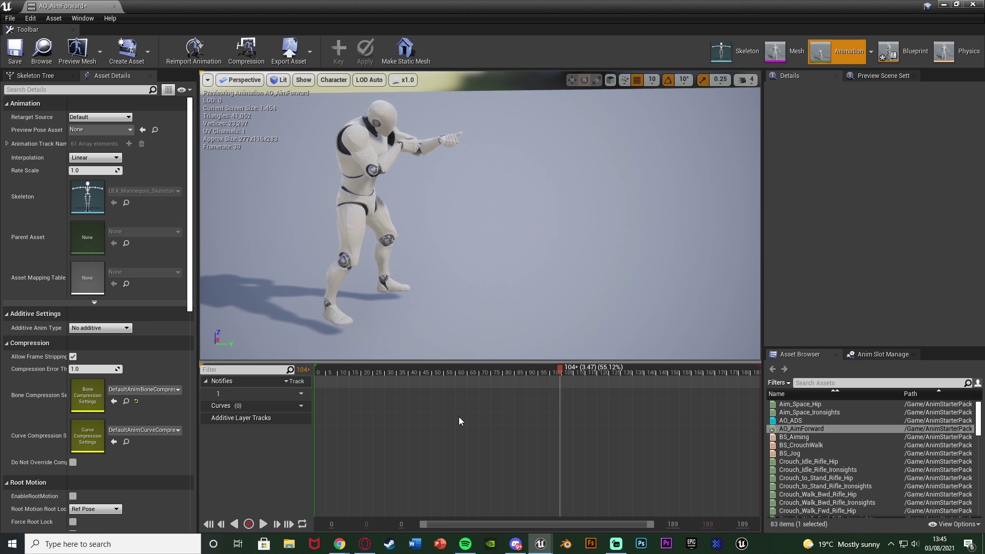
left_click_drag(559, 370, 239, 368)
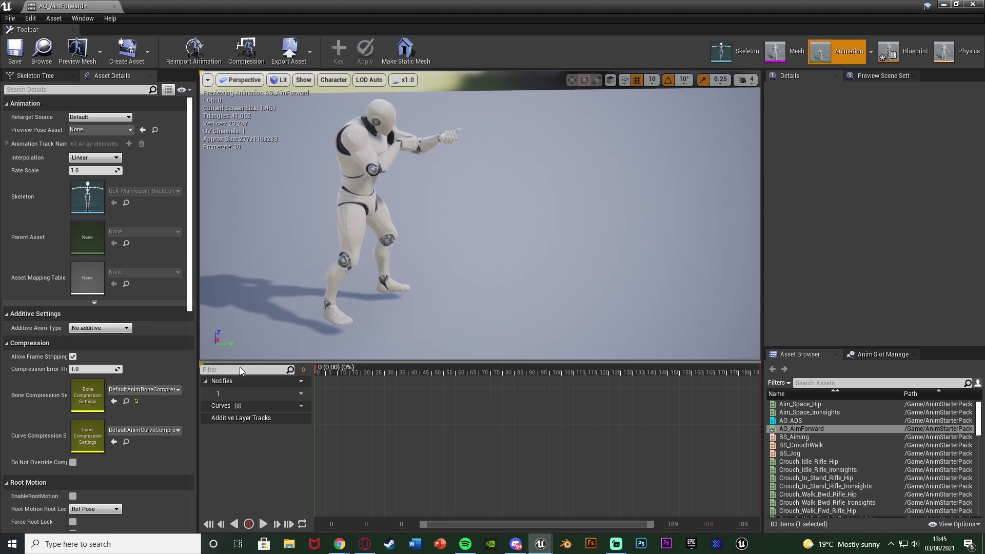
- Remove the frames after the start of AO_AimForward in repeated cuts until only the first pose is left
right_click(316, 439)
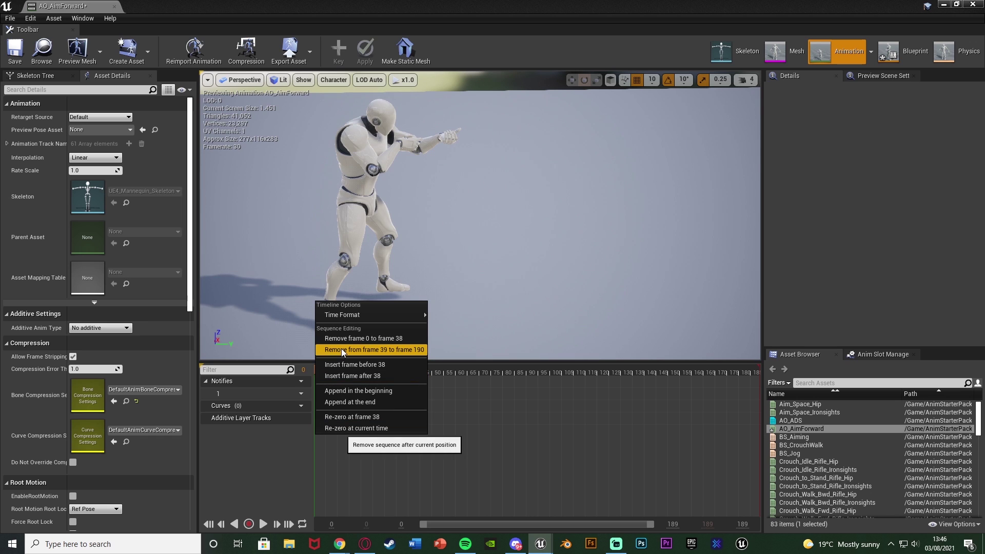
left_click(340, 349)
right_click(314, 433)
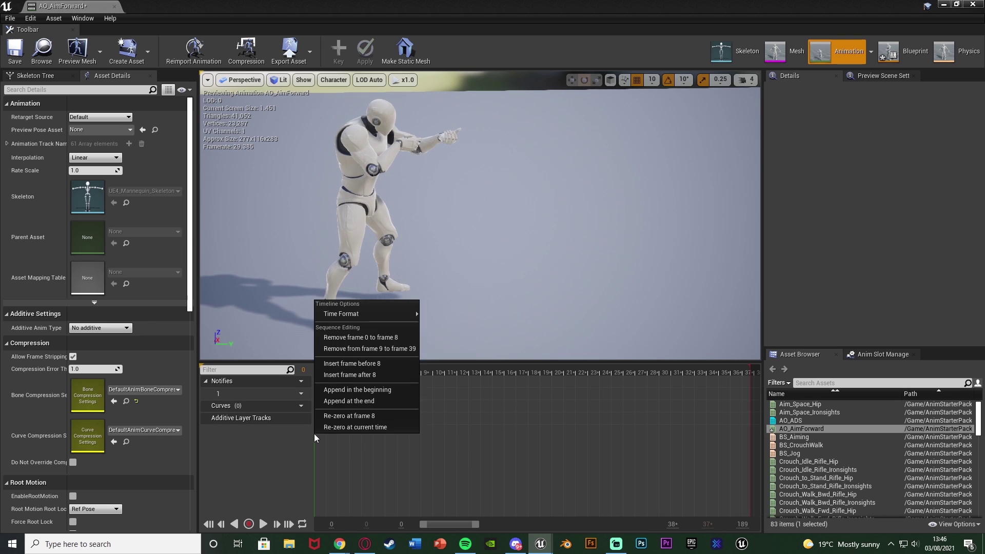
left_click(346, 348)
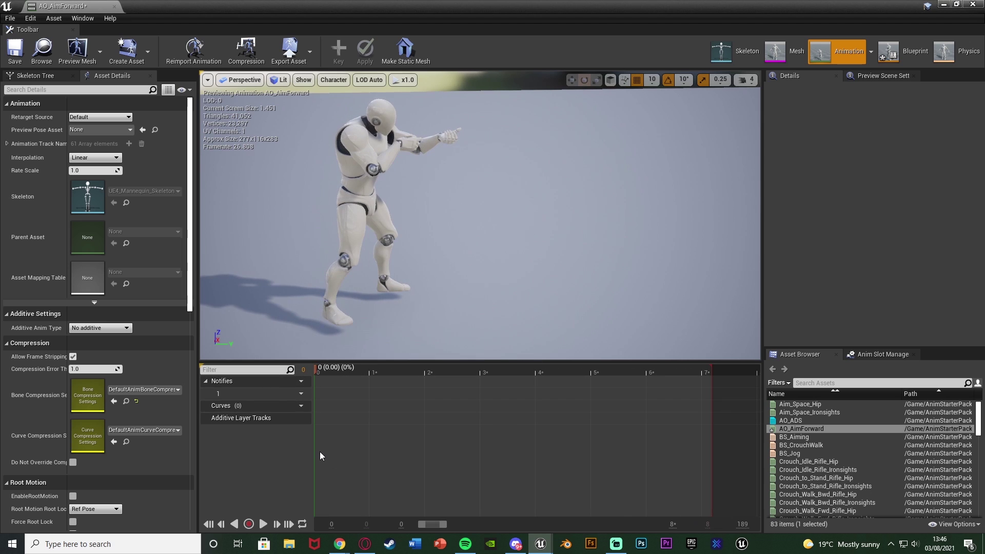
right_click(314, 444)
left_click(331, 362)
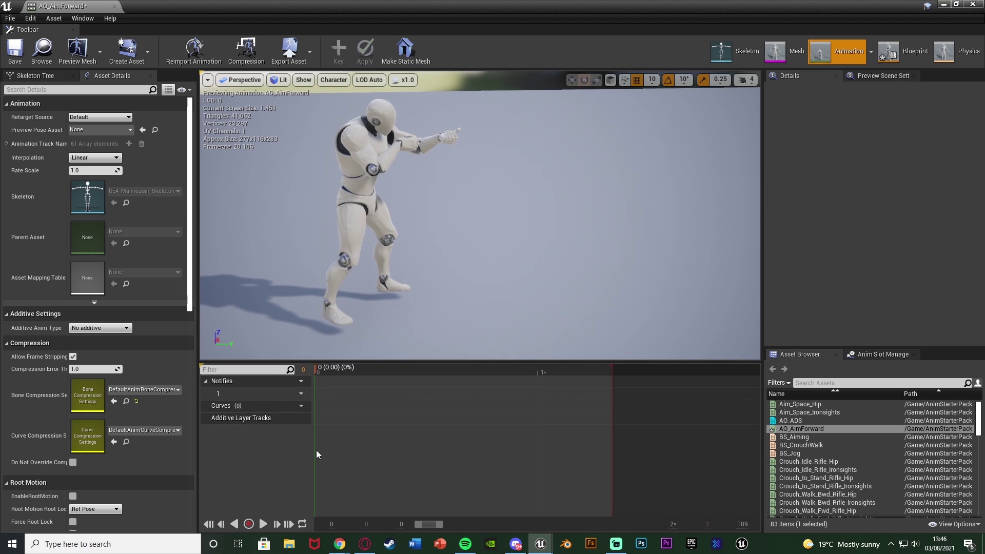
right_click(316, 450)
left_click(346, 364)
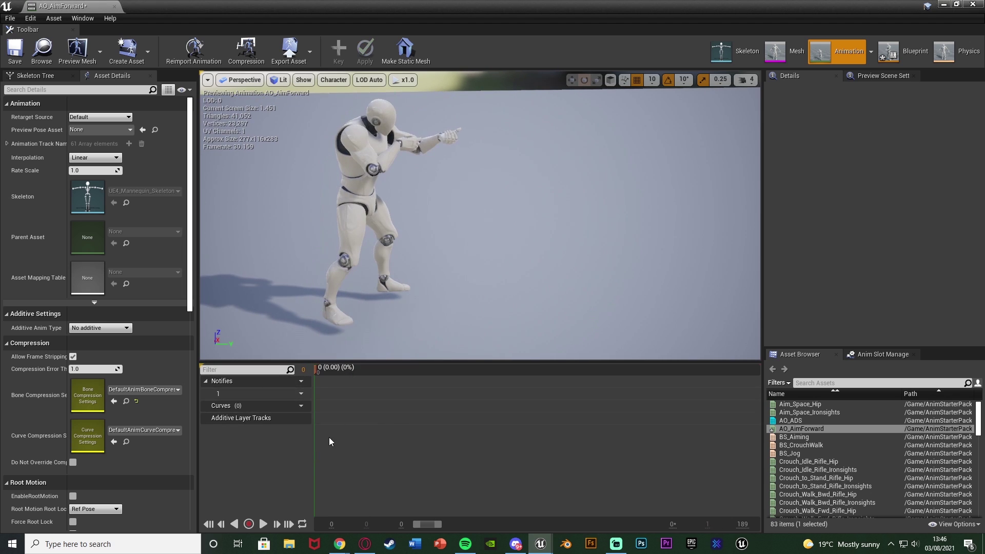
- Play the trimmed AO_AimForward animation, examine the aiming pose from another angle, and stop playback near the start
key("space")
right_click_drag(411, 268, 333, 246)
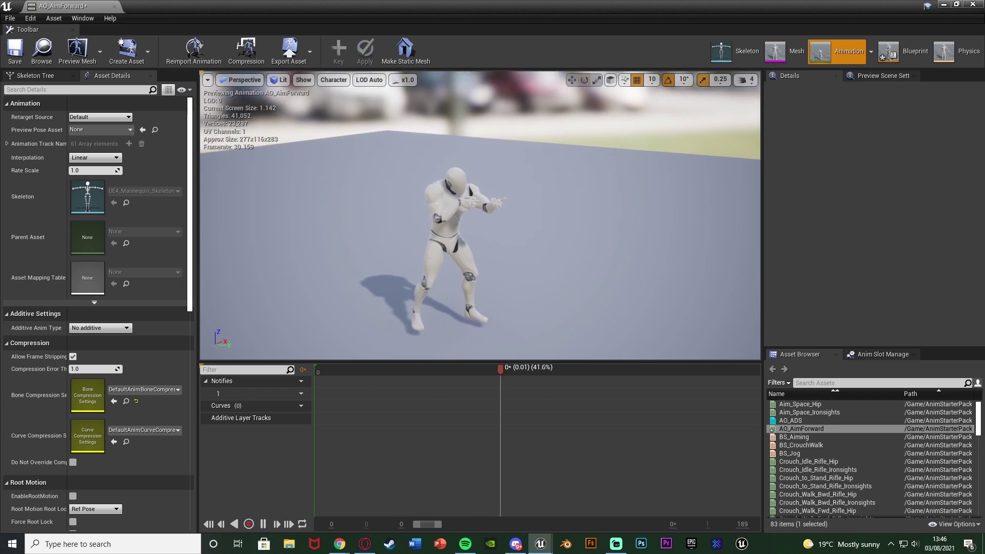
right_click_drag(472, 246, 501, 284)
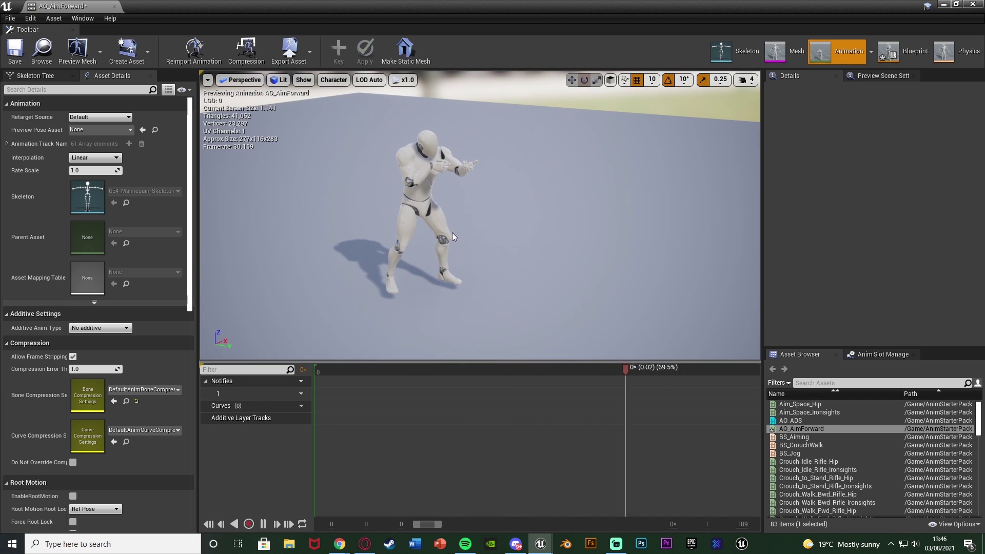
left_click(328, 367)
- Set the additive animation type of AO_AimForward to Mesh Space
scroll(132, 384, "down", 2)
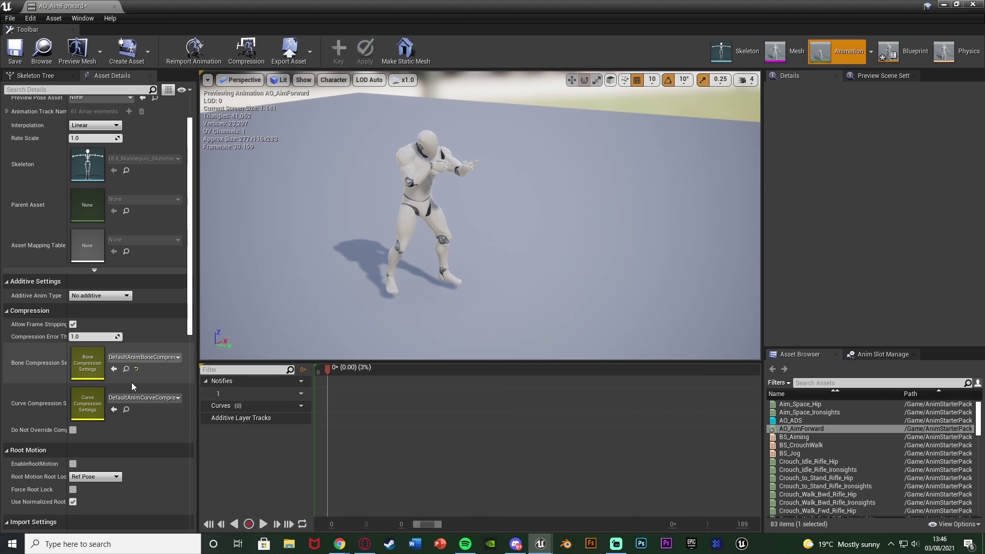
scroll(131, 383, "up", 2)
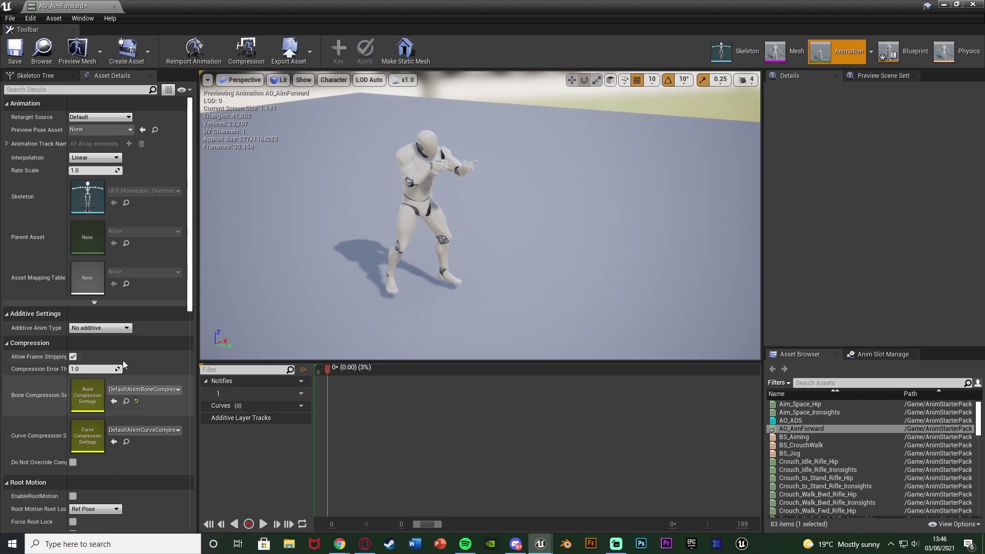
scroll(65, 334, "down", 1)
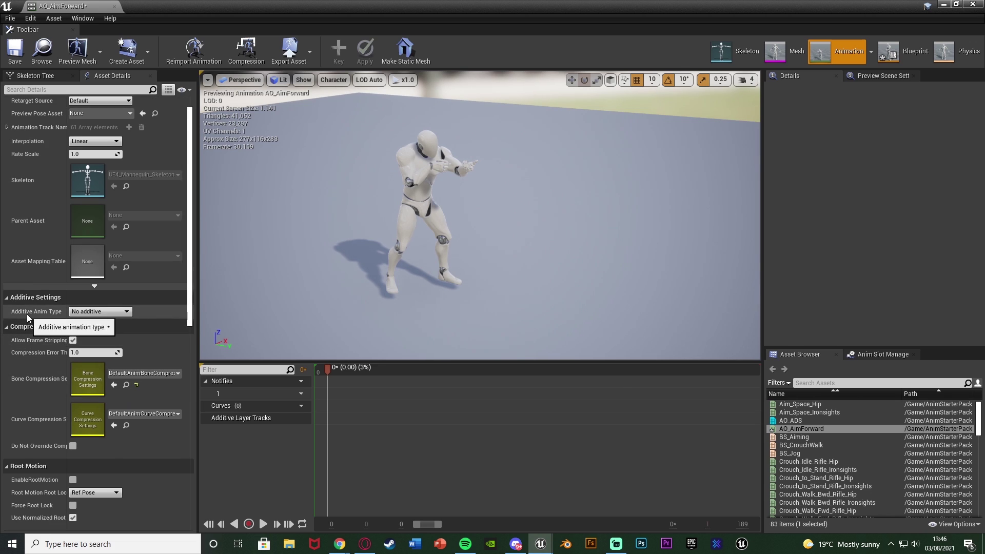
left_click(103, 312)
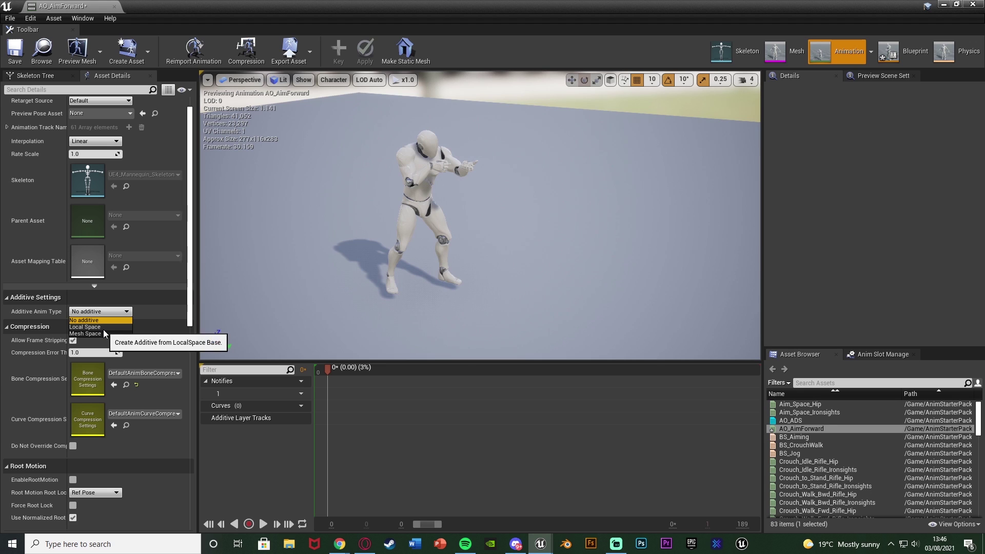
left_click(102, 334)
- Set the base pose animation of AO_AimForward to Idle_Rifle_Ironsights and save the asset
scroll(54, 342, "down", 1)
scroll(54, 342, "down", 1)
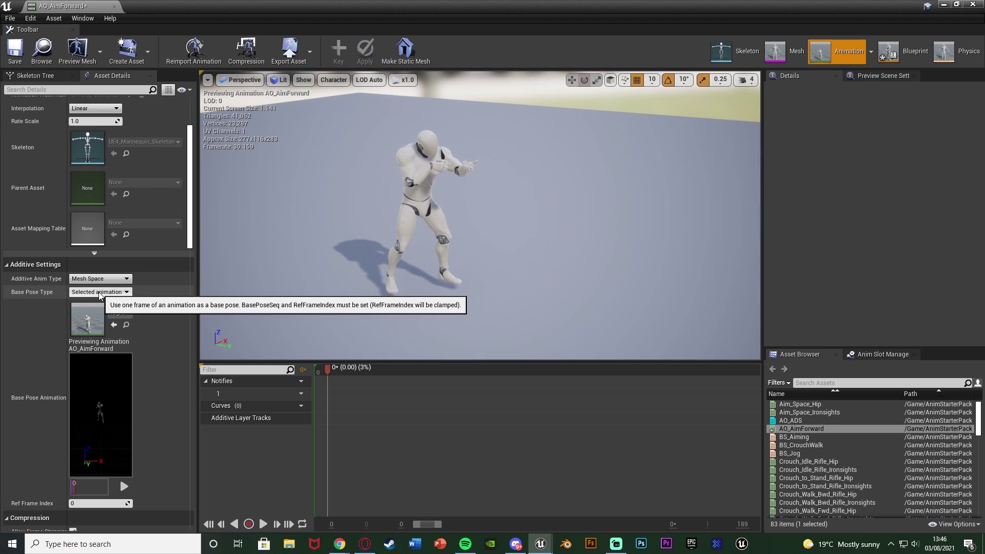
scroll(94, 333, "down", 1)
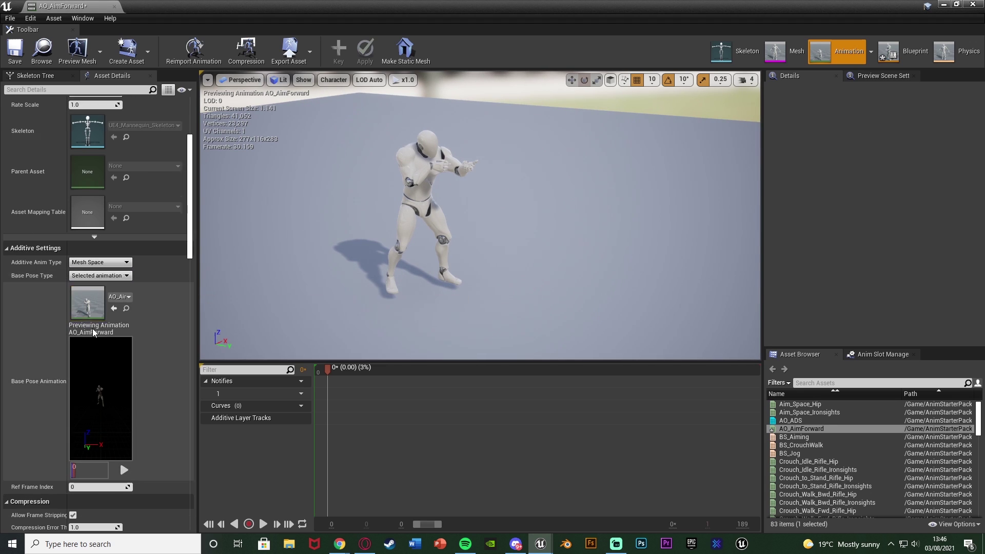
left_click(119, 297)
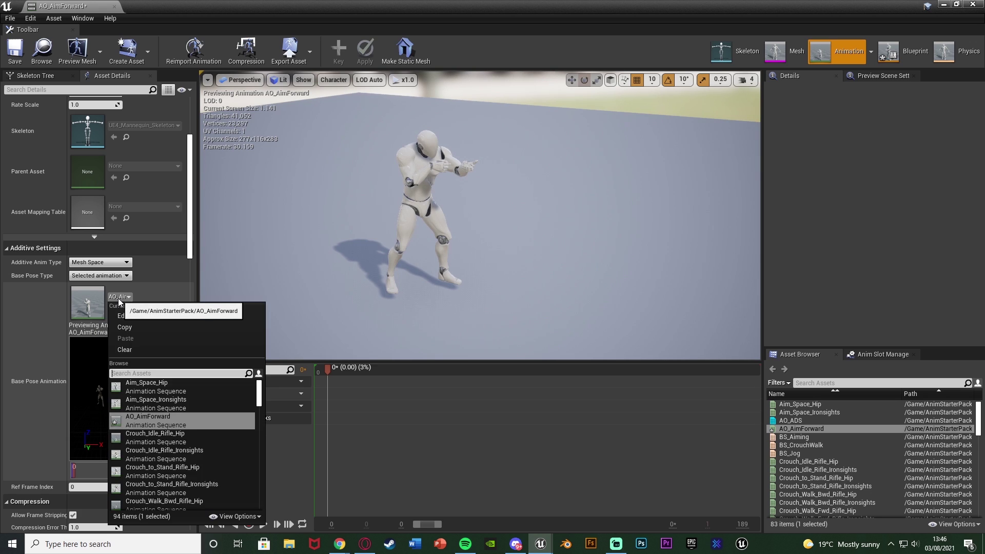
type("idle")
scroll(170, 461, "down", 2)
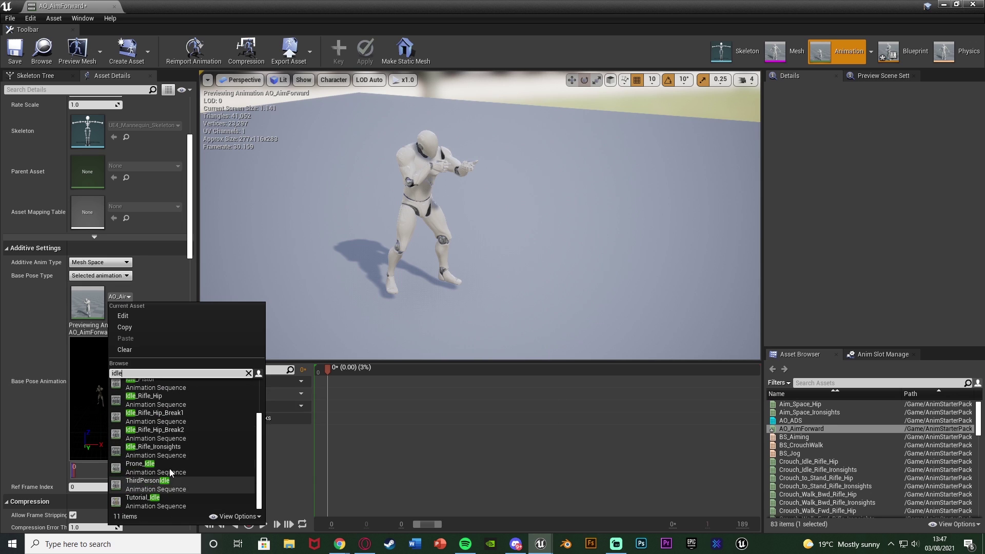
left_click(171, 449)
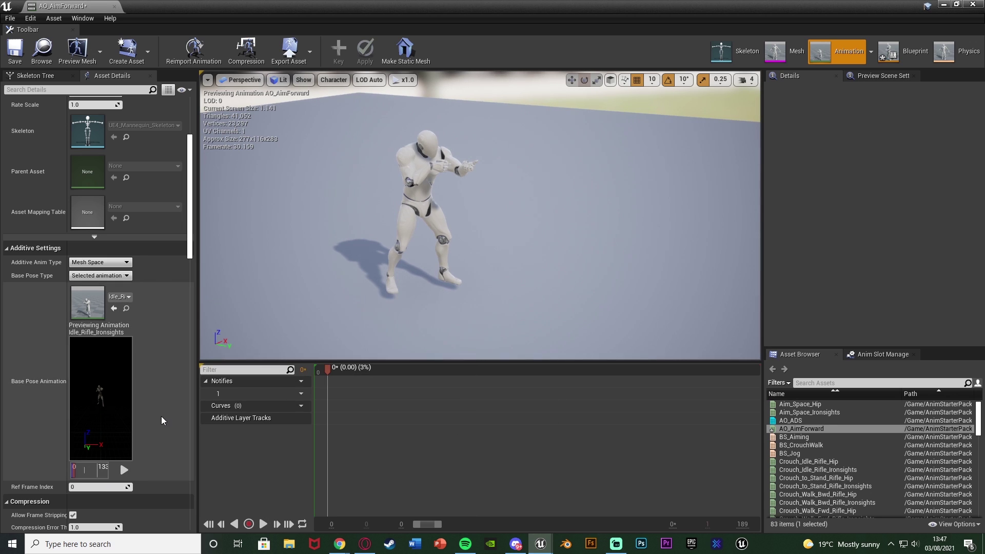
left_click(15, 51)
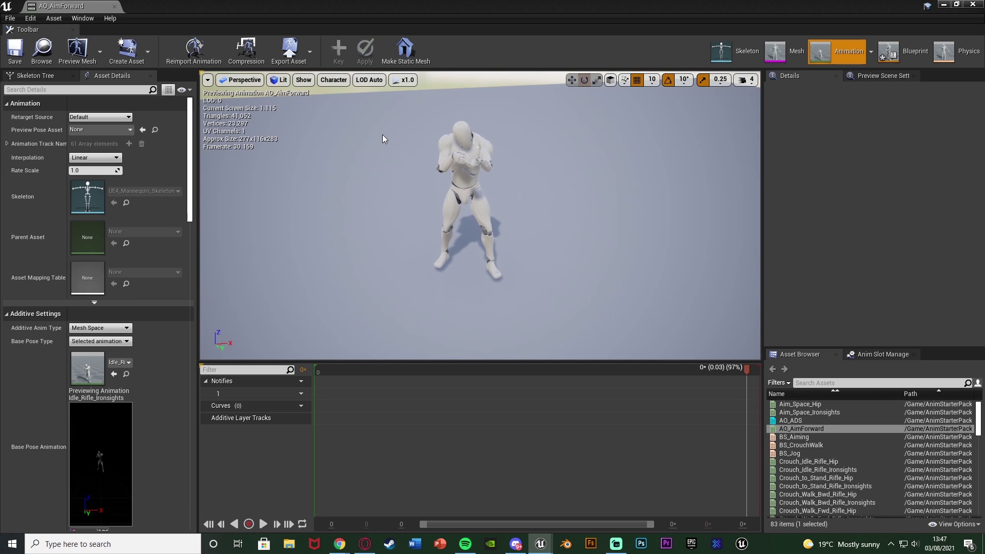
- Close AO_AimForward, duplicate it under the name AO_AimUp and open the copy
left_click(112, 6)
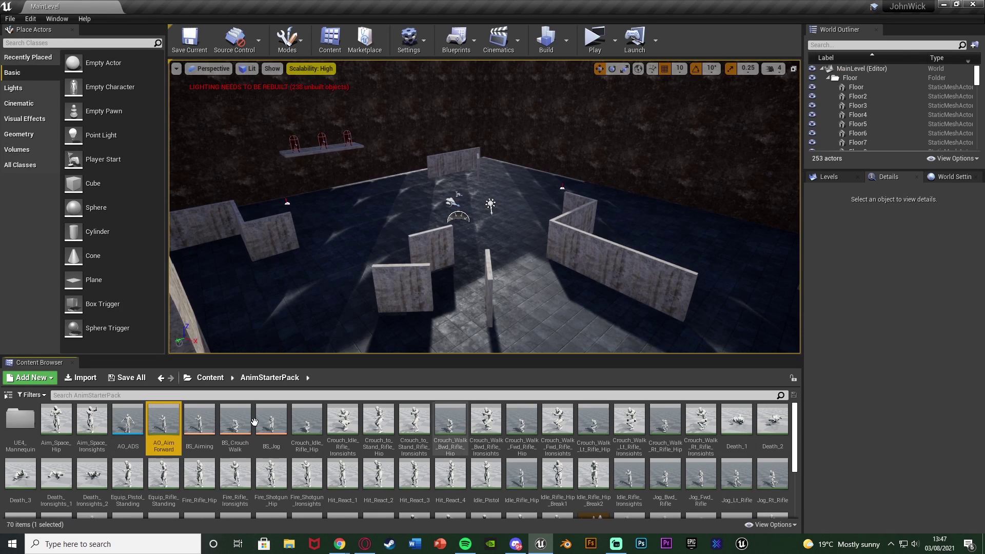
right_click(163, 422)
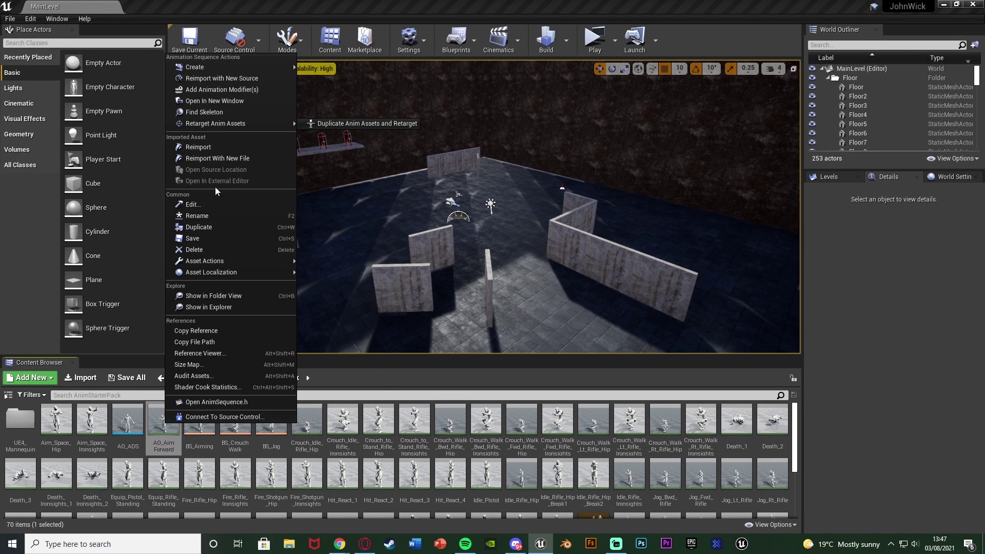
left_click(213, 230)
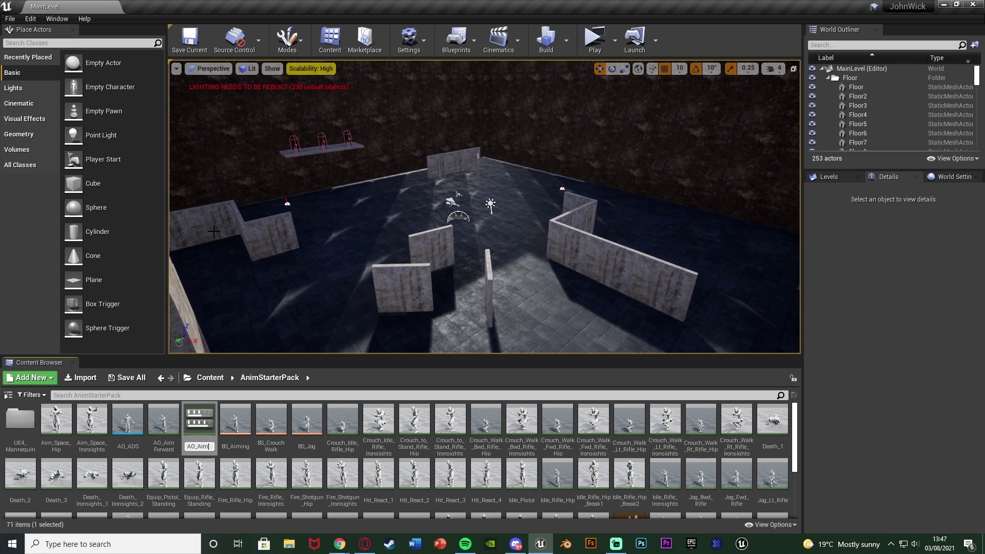
type("AO_AimUp")
key("Return")
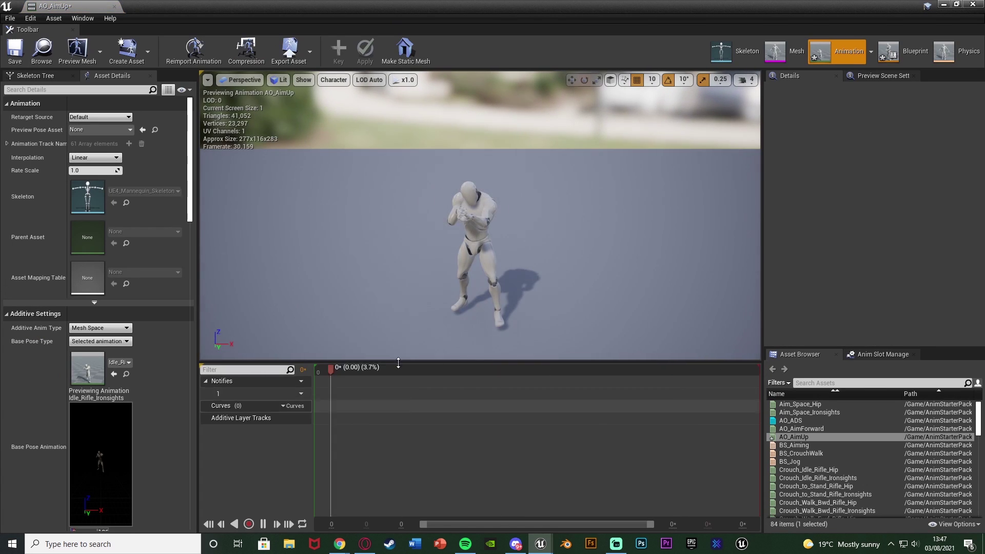
- Pause AO_AimUp and rotate the spine_01 bone backward to a local Z rotation of about -27.7 so the upper body aims upward
key("space")
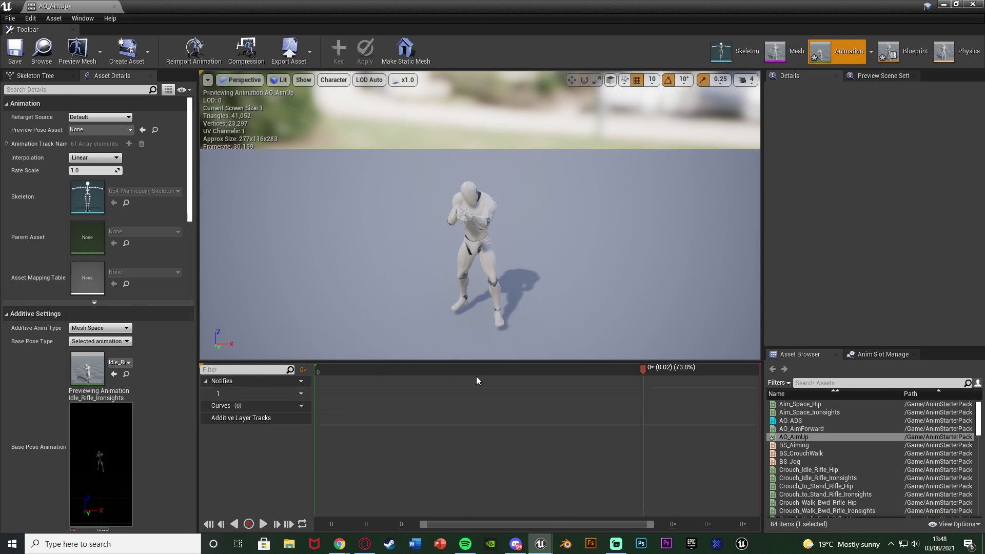
mouse_move(560, 215)
right_mouse_down()
mouse_move(524, 236)
mouse_move(559, 215)
right_mouse_up()
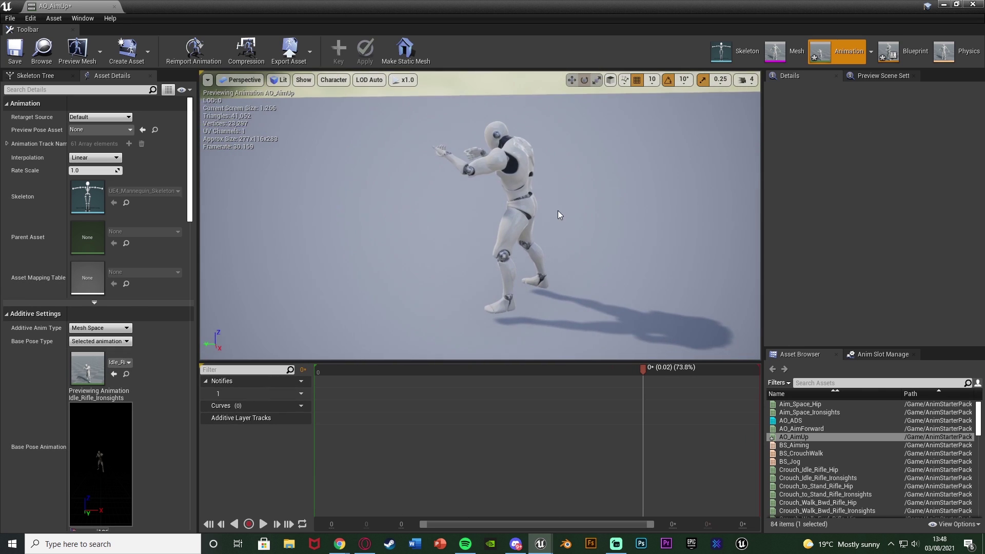
left_click(43, 77)
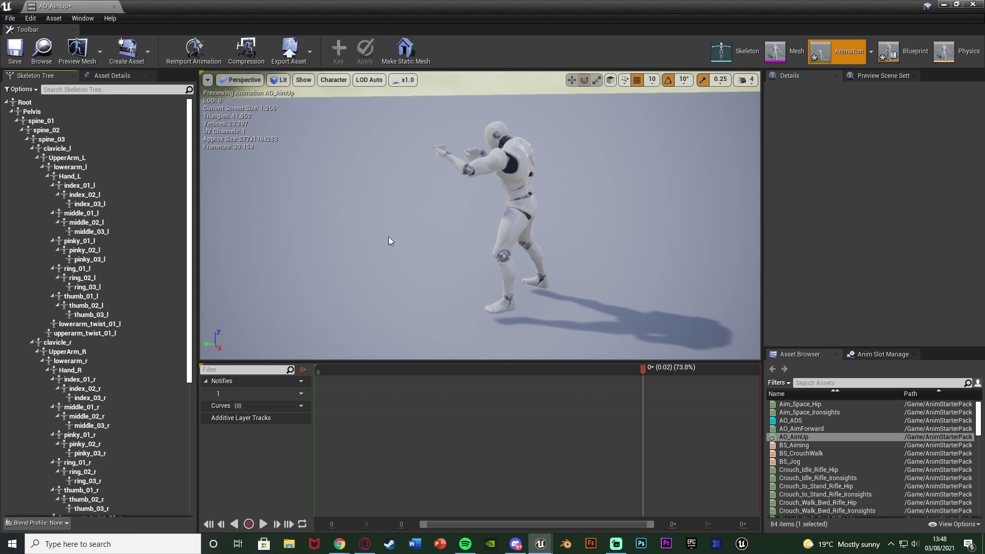
right_click_drag(390, 241, 441, 229)
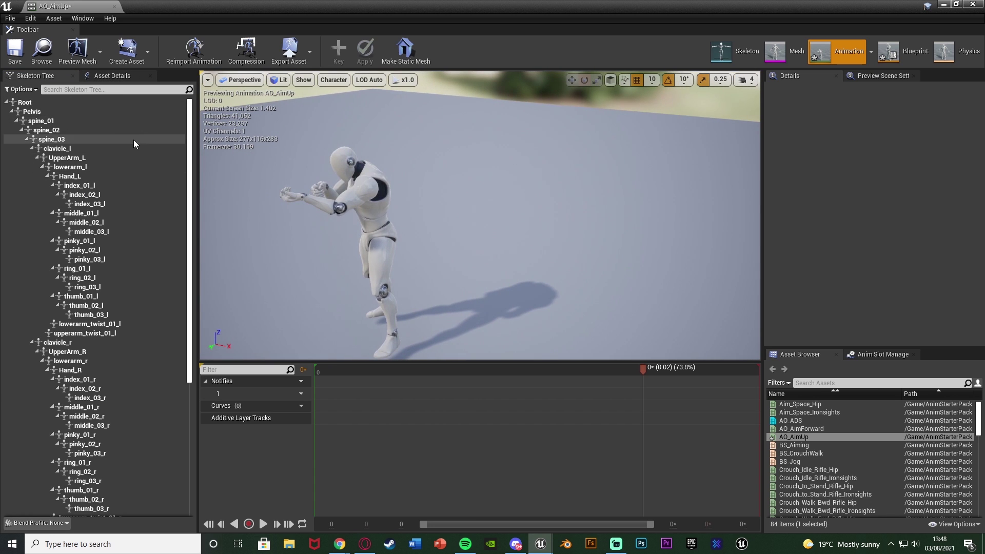
left_click(97, 123)
right_click_drag(315, 212, 510, 148)
left_click(510, 149)
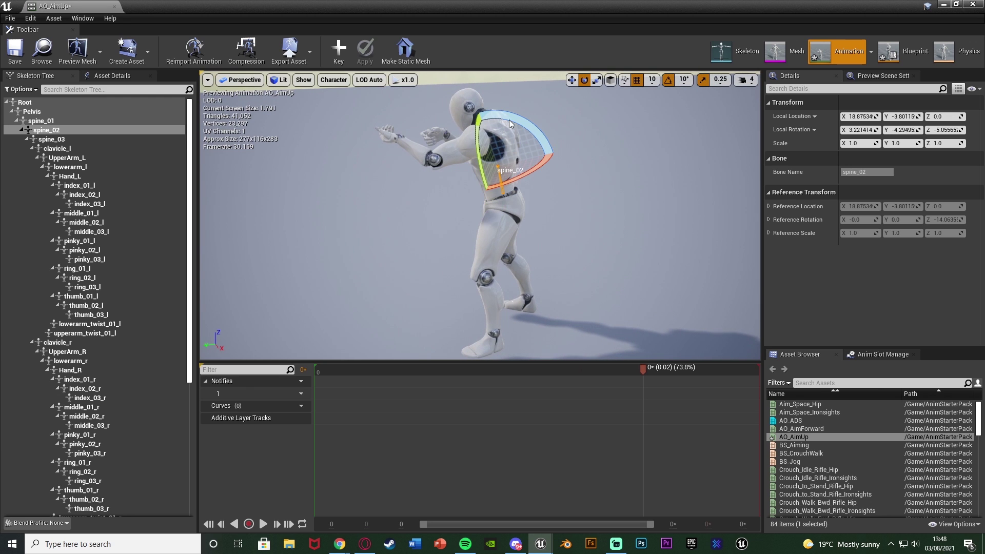
left_click(485, 133)
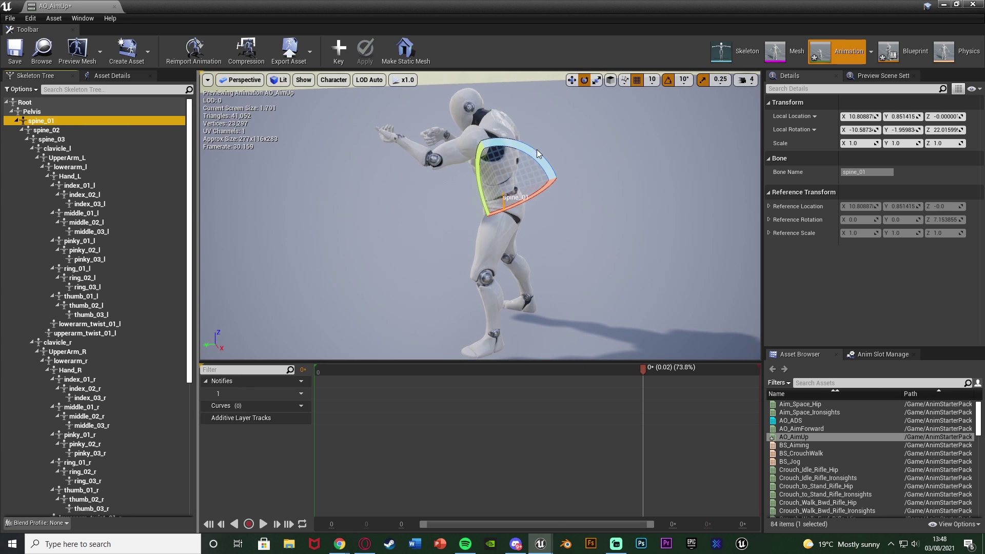
mouse_move(536, 150)
left_mouse_down()
mouse_move(508, 162)
mouse_move(469, 145)
mouse_move(531, 147)
mouse_move(461, 150)
mouse_move(523, 138)
mouse_move(543, 169)
mouse_move(534, 144)
mouse_move(543, 151)
left_mouse_up()
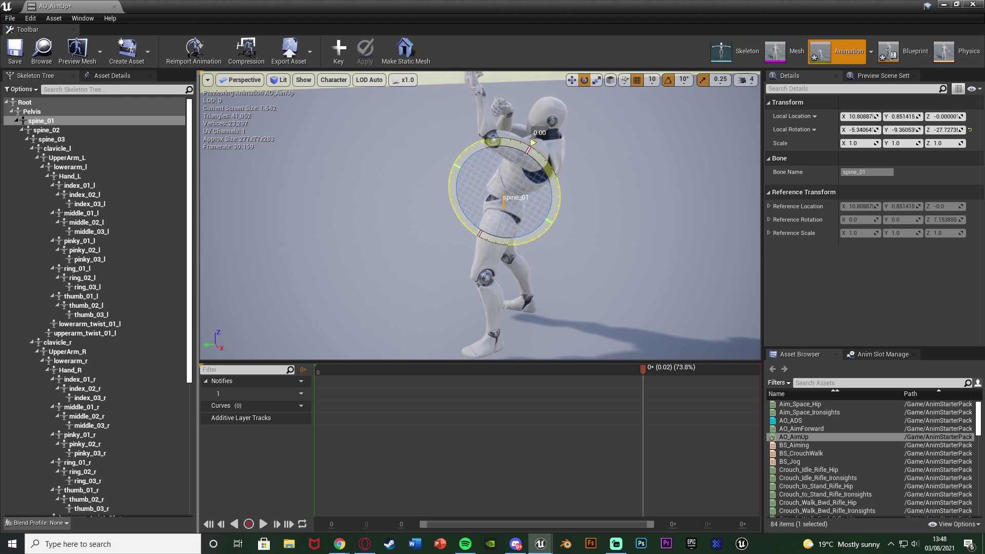
- Correct the sideways lean and twist of spine_01 in AO_AimUp to a local rotation of about X 4.6, Y 10.6, Z -29.6
key("s")
right_click_drag(544, 152, 544, 88)
key("q")
left_click_drag(536, 242, 394, 161)
key("a")
right_click_drag(354, 191, 538, 204)
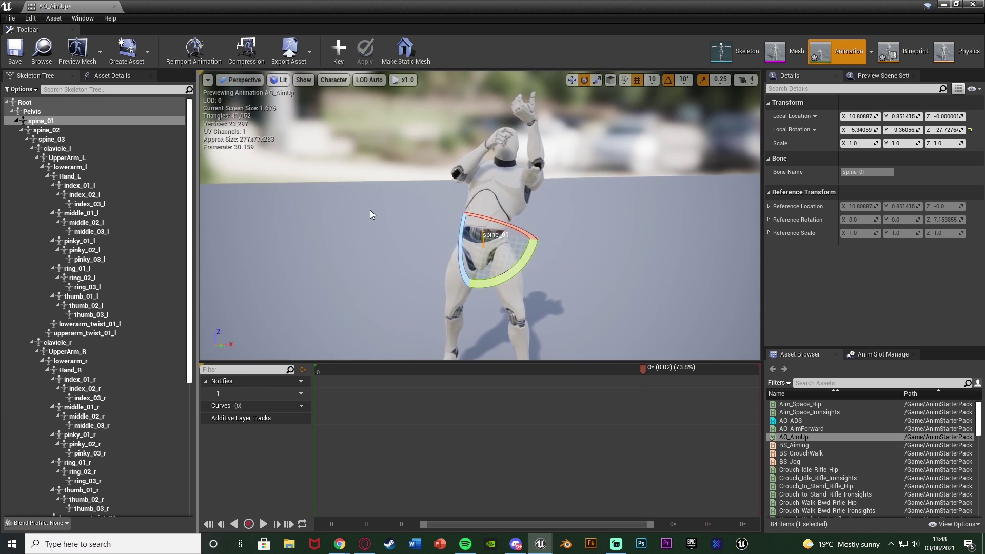
key("a")
right_click_drag(371, 213, 544, 213)
right_click_drag(318, 216, 367, 220)
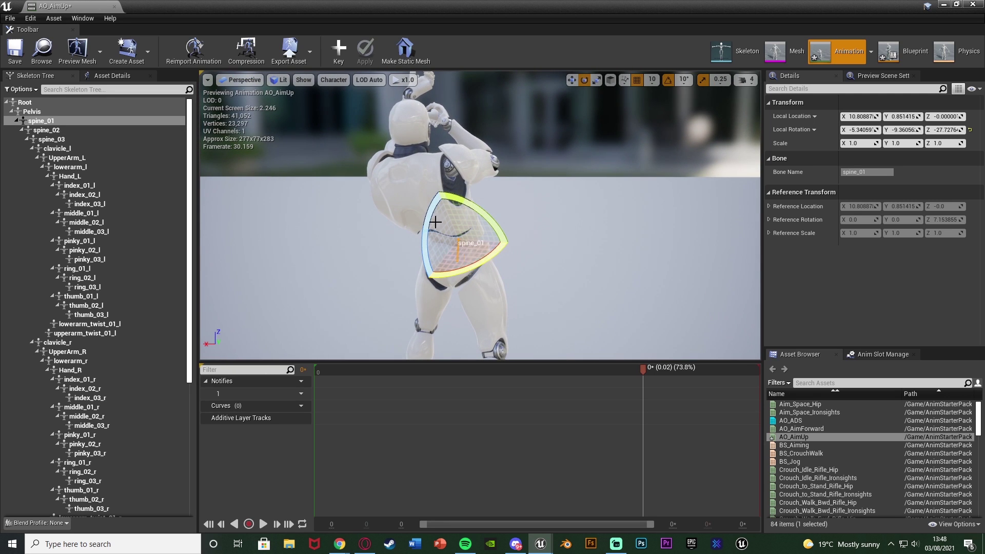
left_click_drag(460, 203, 479, 238)
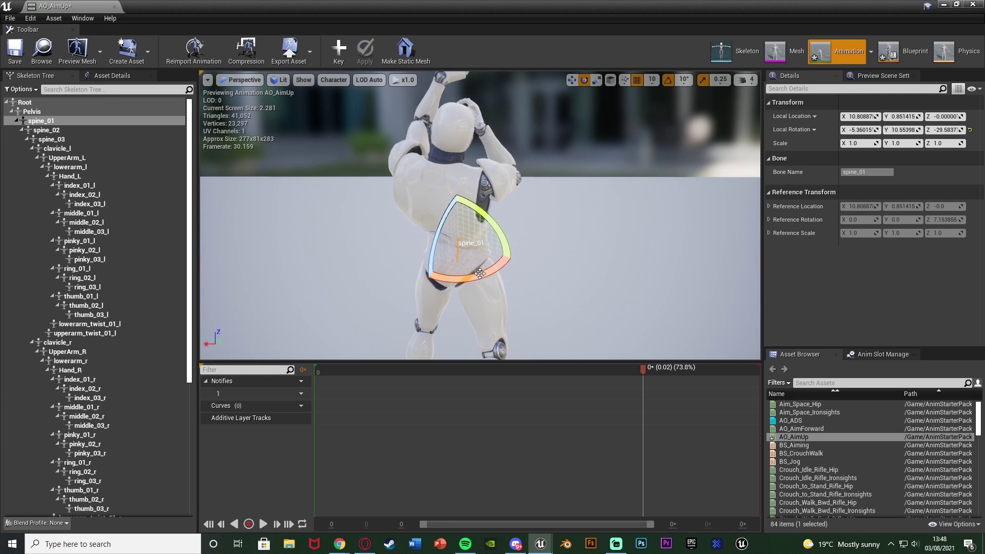
left_click_drag(479, 273, 708, 272)
right_click_drag(534, 254, 570, 231)
scroll(535, 255, "down", 4)
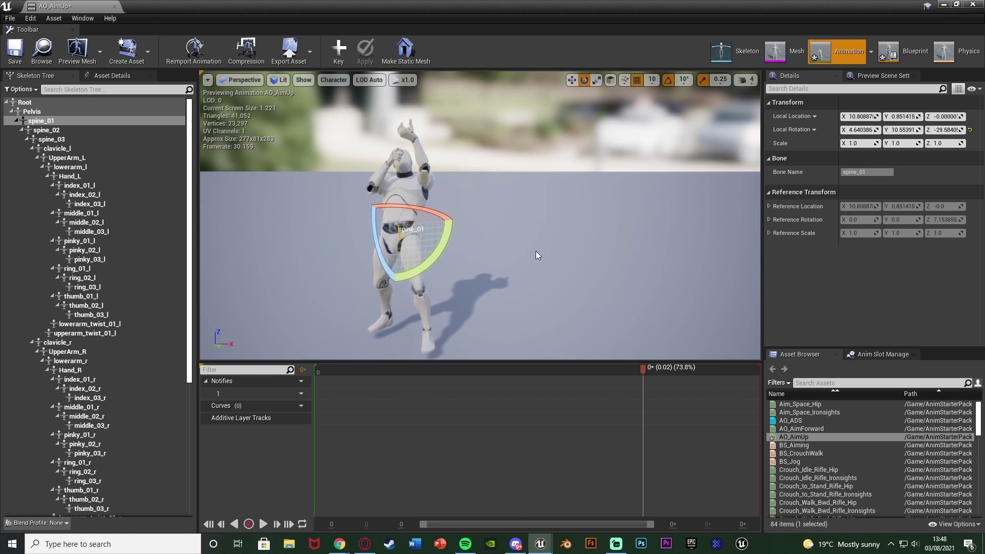
- Deselect the bone, check the upward aiming pose from several angles, and save AO_AimUp
left_click(370, 251)
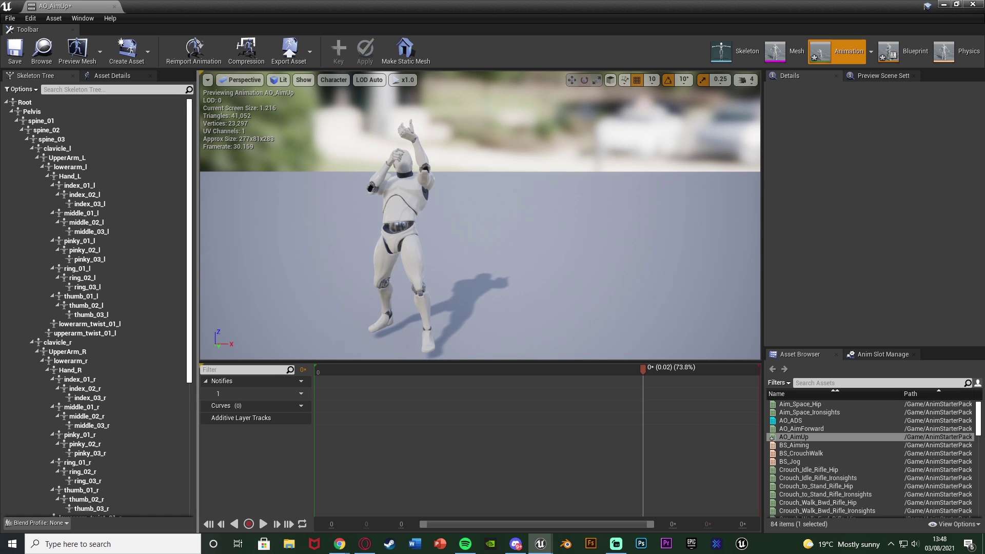
right_click_drag(480, 215, 389, 215)
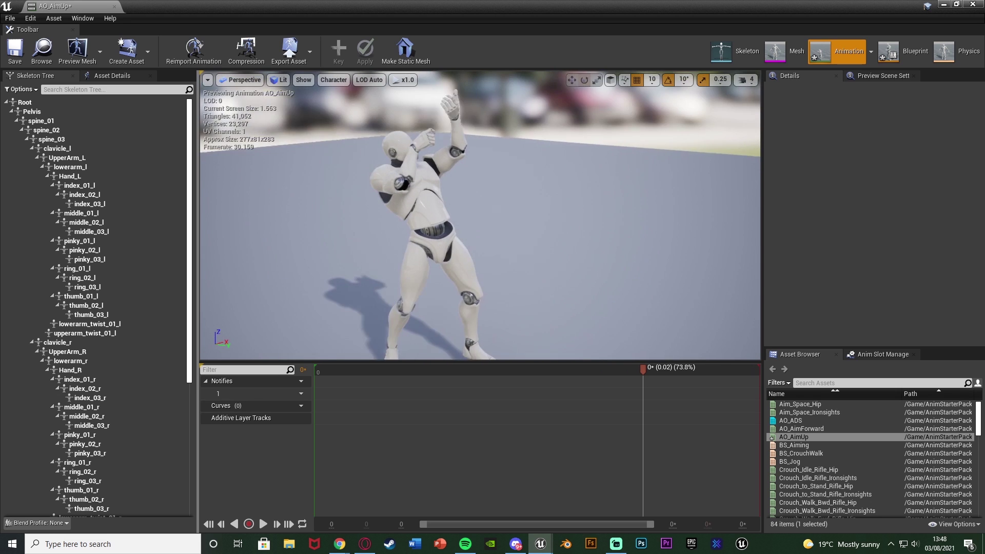
left_click_drag(451, 220, 441, 287, "alt")
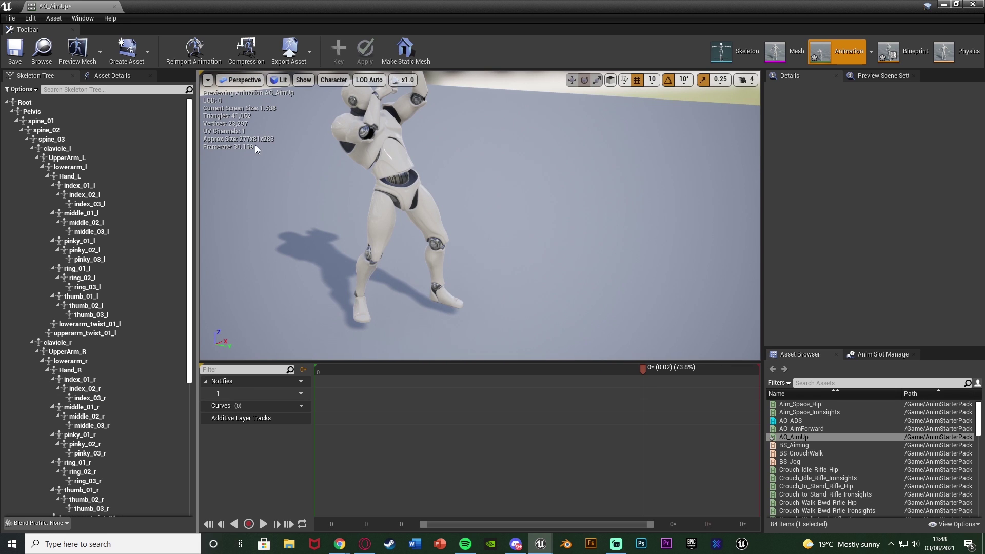
left_click(15, 53)
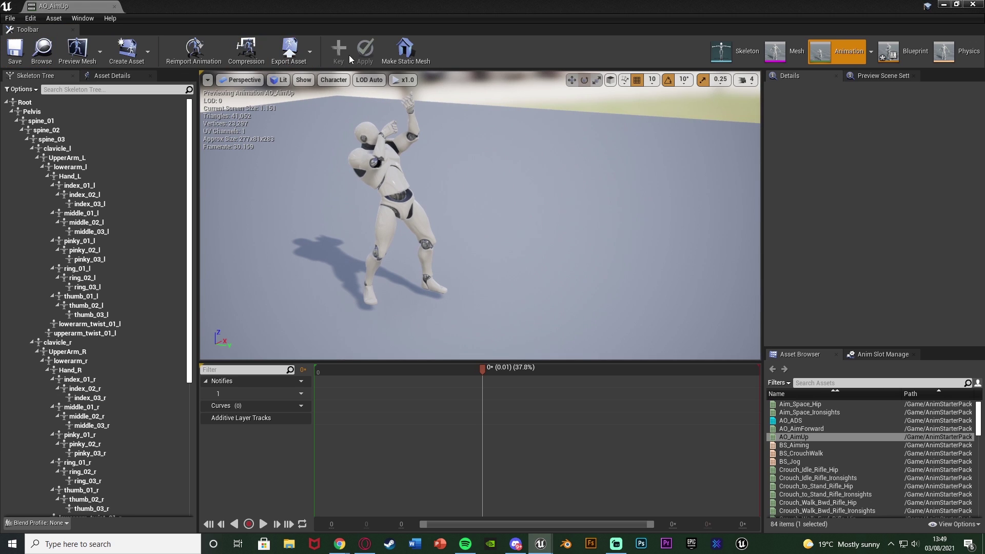
- Key the spine_01 bone transform as an additive layer track in AO_AimUp and save the asset
left_click(107, 124)
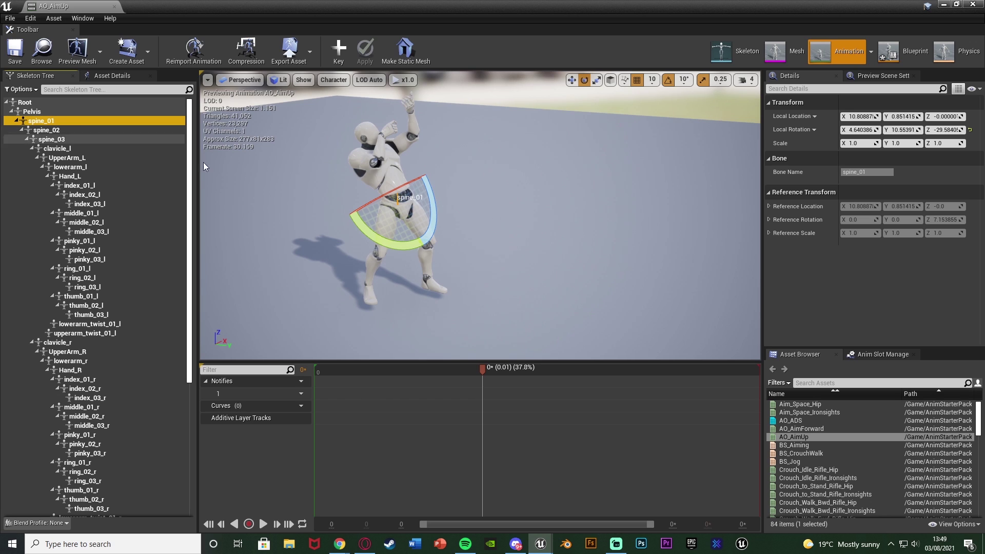
left_click(338, 58)
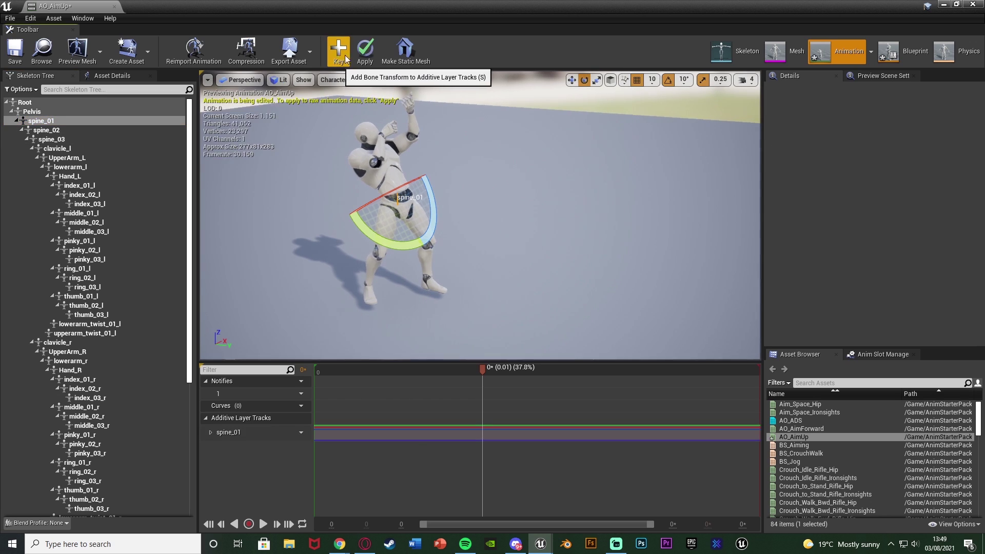
left_click(12, 57)
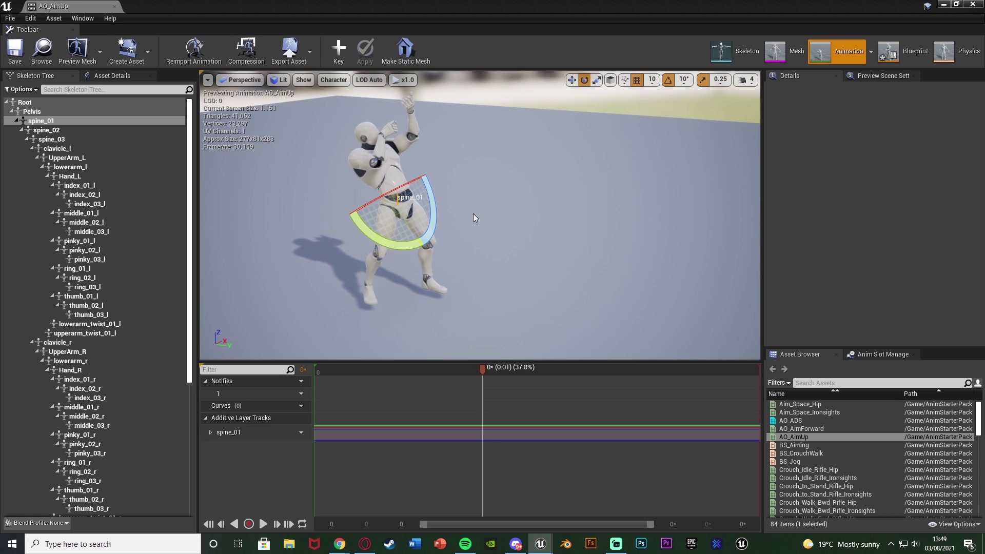
- Close AO_AimUp, reopen it to check the saved upward pose, and close it again
left_click_drag(474, 250, 475, 272)
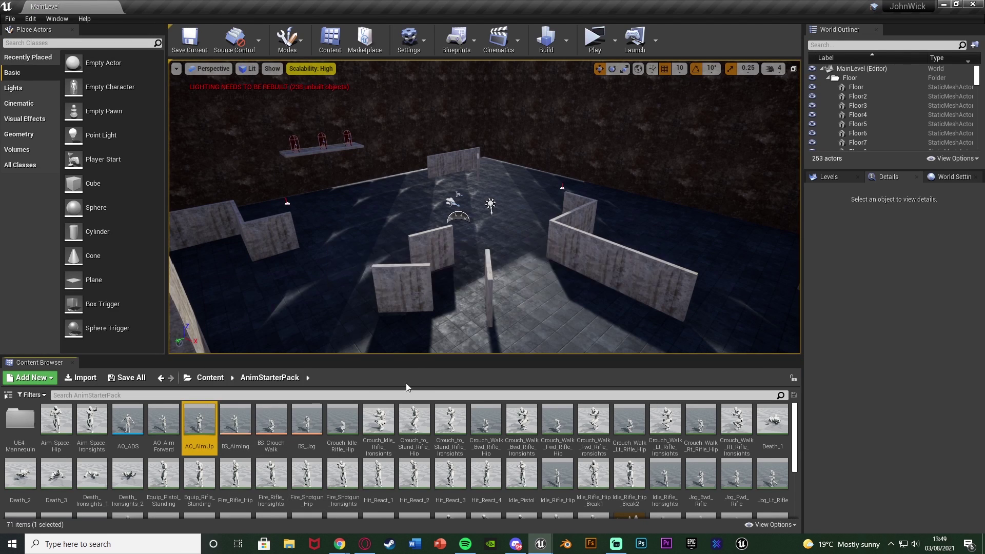
double_click(199, 426)
left_click_drag(523, 264, 687, 298, "alt")
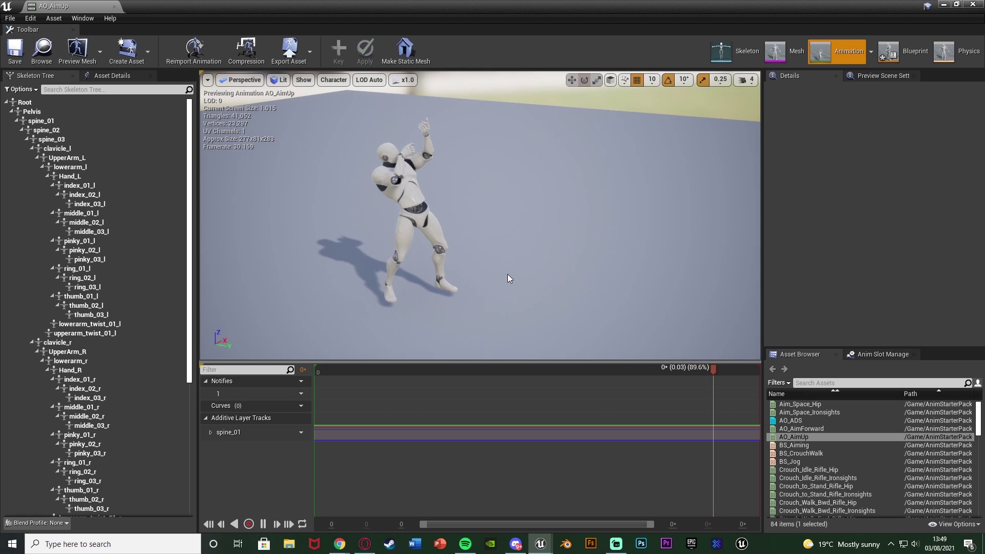
middle_click(94, 6)
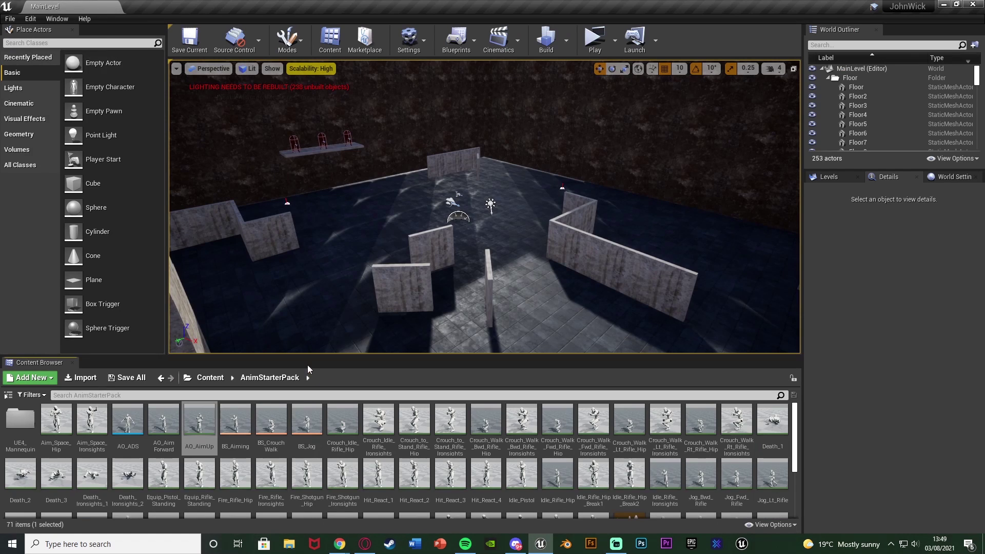
- Duplicate AO_AimForward under the name AO_AimDown and open the copy
right_click(162, 426)
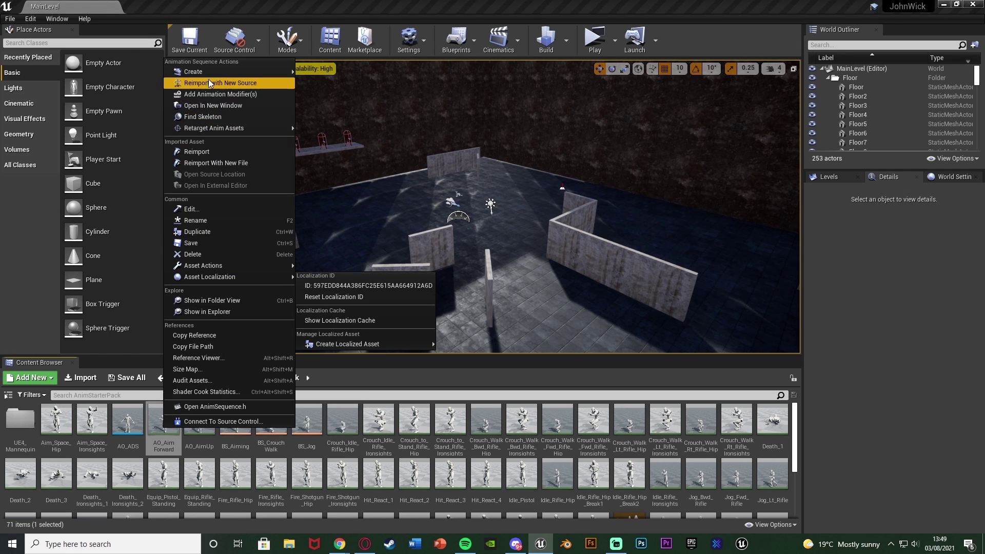
left_click(223, 233)
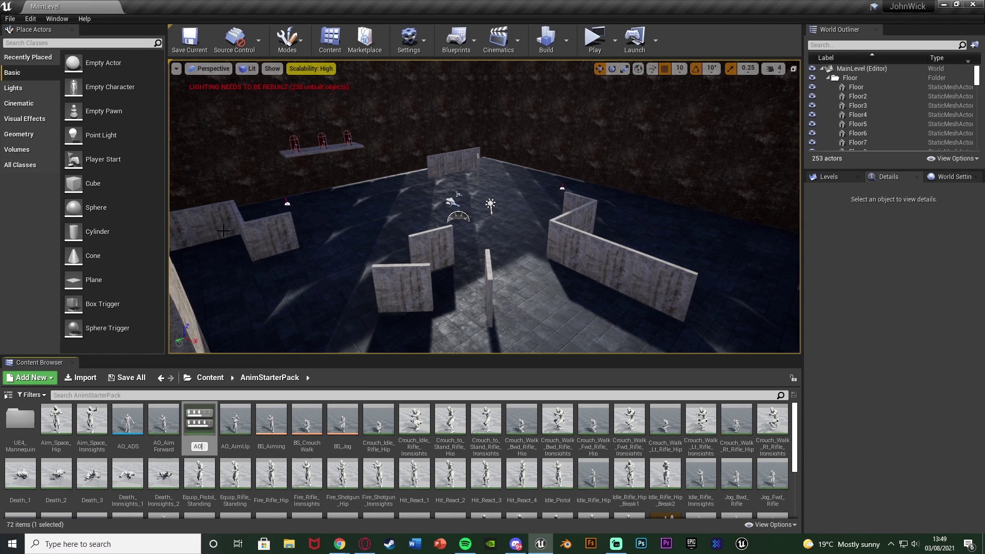
type("AO_AimDown")
key("Return")
double_click(163, 420)
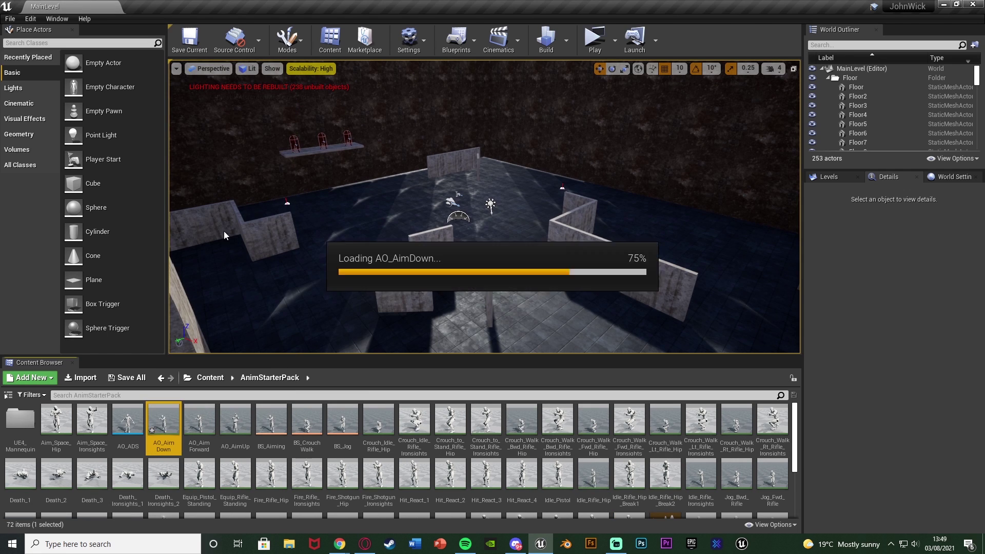
- Pause AO_AimDown and rotate the spine_01 bone forward to a local Z rotation of about 71.3 so the upper body aims down
right_click_drag(319, 194, 254, 241)
key("space")
left_click(43, 122)
right_click_drag(492, 215, 542, 132)
left_click_drag(517, 129, 439, 165)
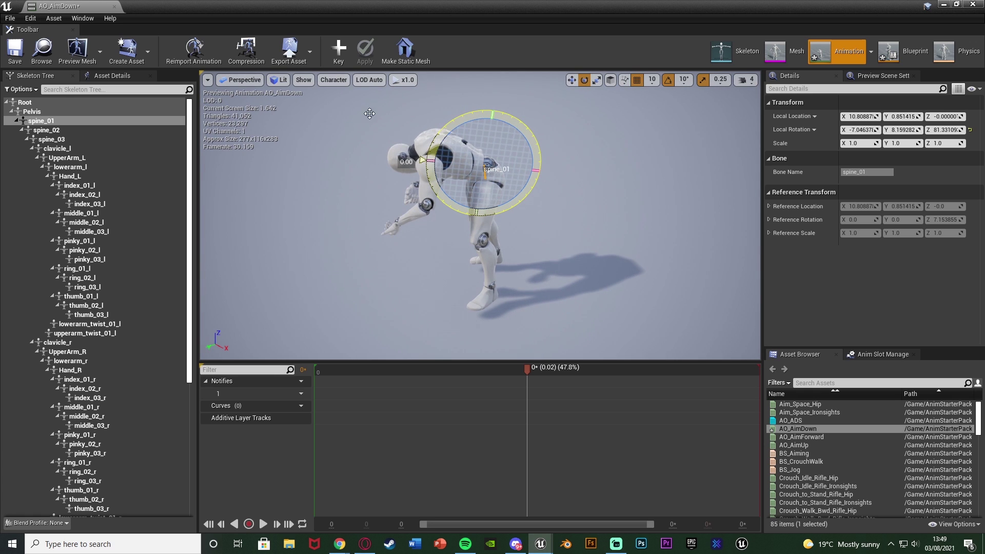
left_click_drag(472, 124, 496, 122)
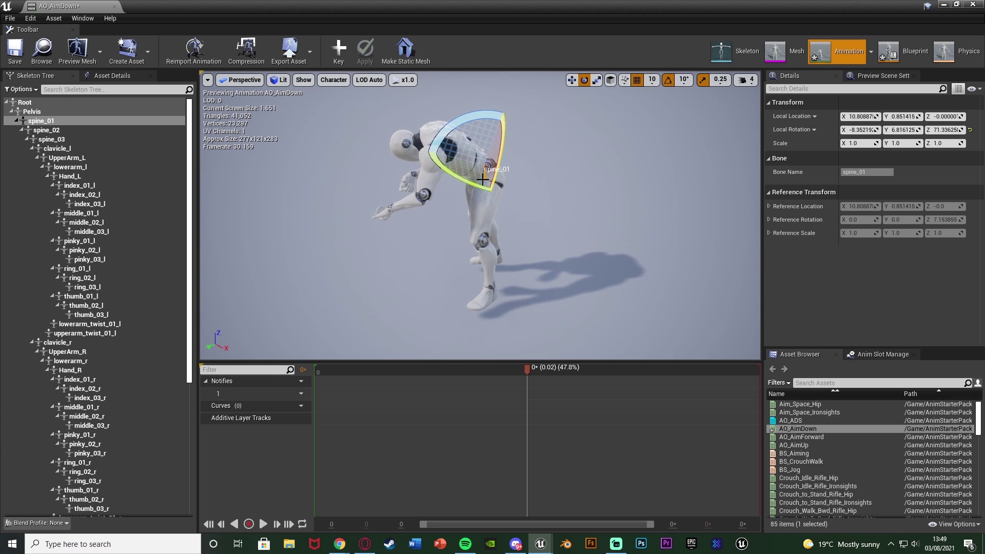
- Straighten the lean and twist of spine_01 in AO_AimDown to a local rotation of about X 1.7, Y -3.1, Z 72.8
right_click_drag(482, 179, 657, 197)
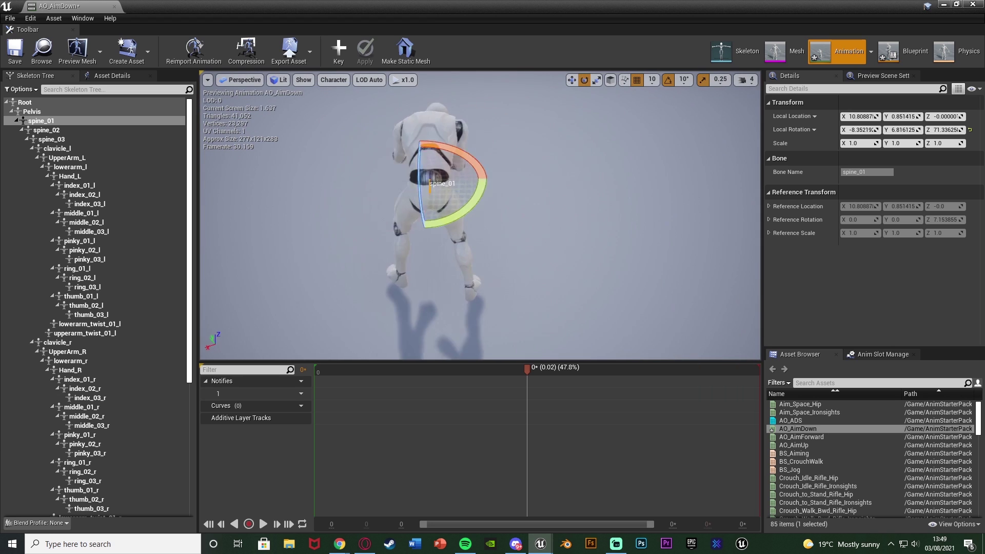
right_click_drag(485, 254, 492, 234)
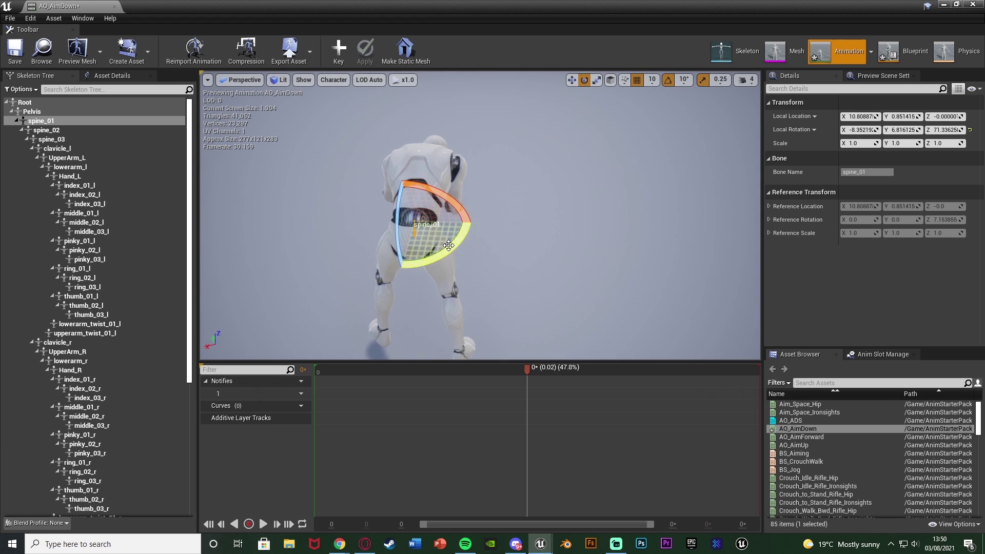
left_click_drag(448, 246, 471, 221)
mouse_move(471, 221)
left_mouse_down("alt")
mouse_move(523, 222)
mouse_move(574, 205)
mouse_move(626, 226)
mouse_move(489, 221)
left_mouse_up("alt")
key("r")
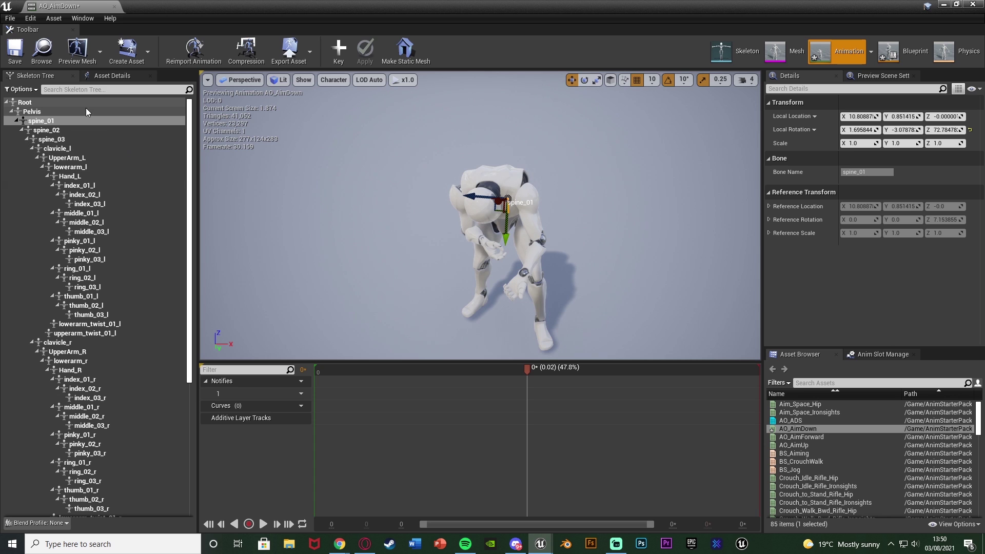
- Key the spine_01 bone transform as an additive layer track in AO_AimDown and save the asset
left_click(339, 50)
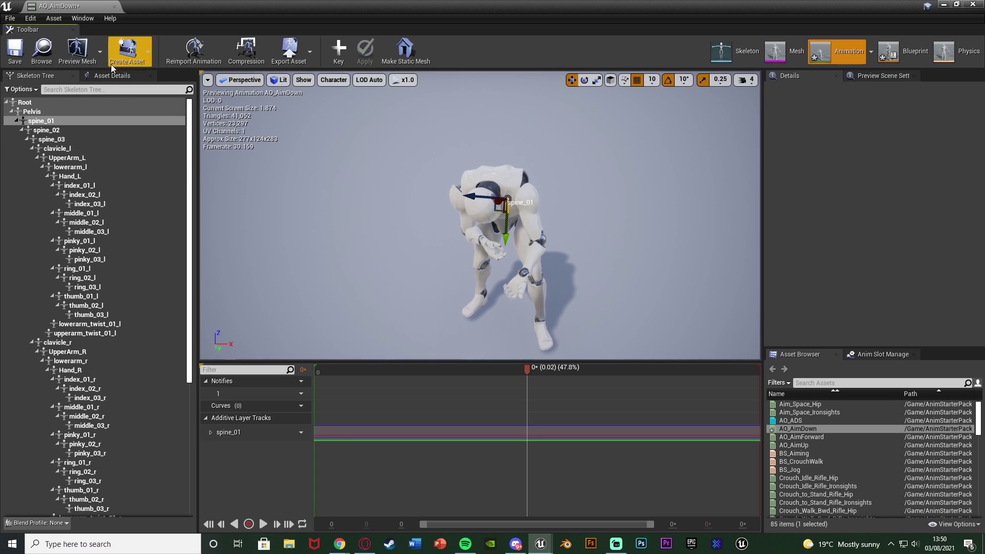
left_click(21, 58)
- Close AO_AimDown, reopen it to check the saved downward pose, and close it again
left_click(114, 7)
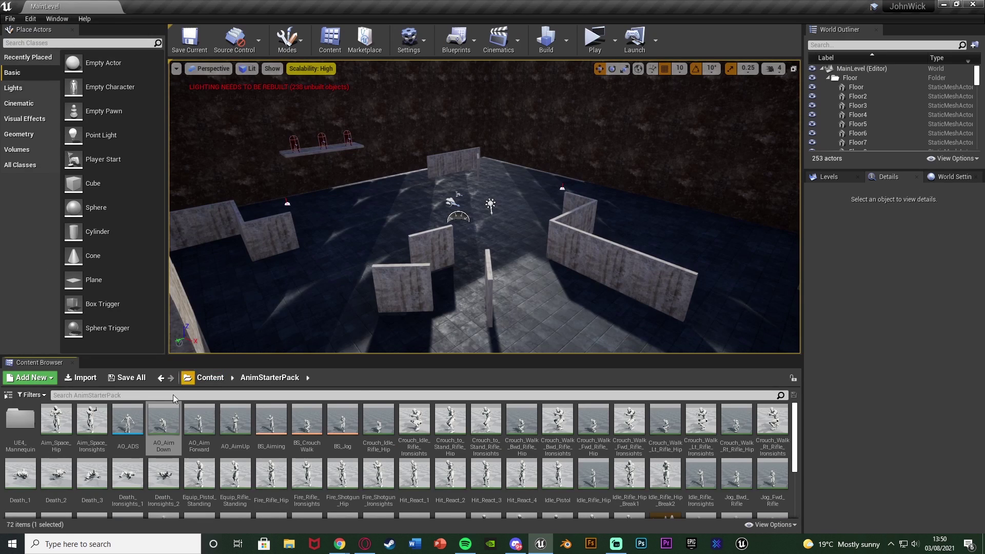
double_click(154, 418)
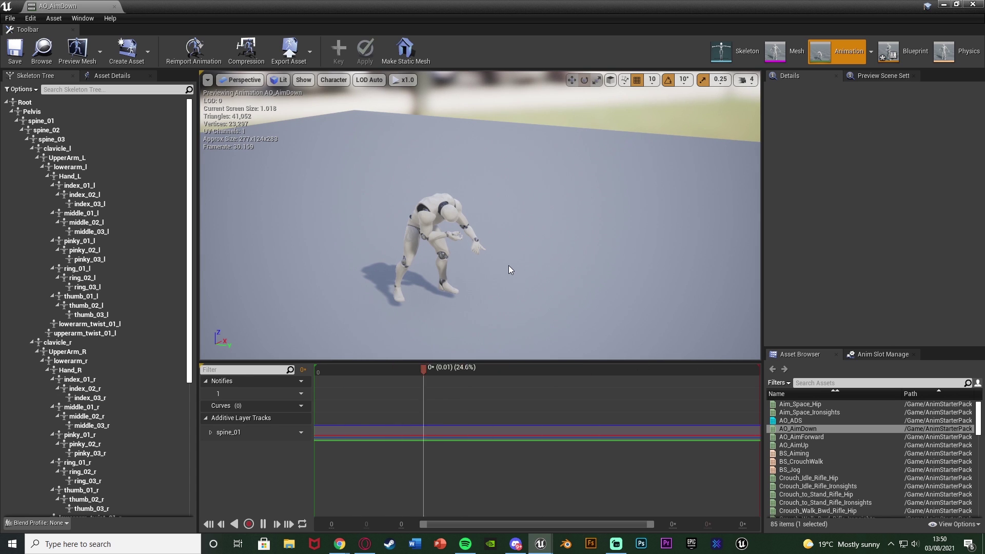
middle_click(60, 7)
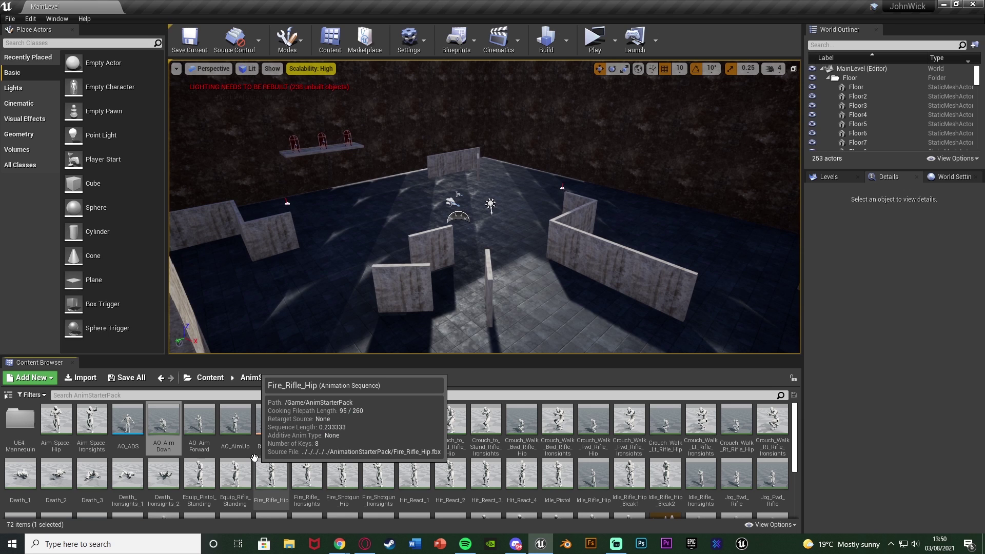
- Open the AO_ADS aim offset and place AO_AimForward as a sample point at the centre of the Pitch axis
double_click(128, 430)
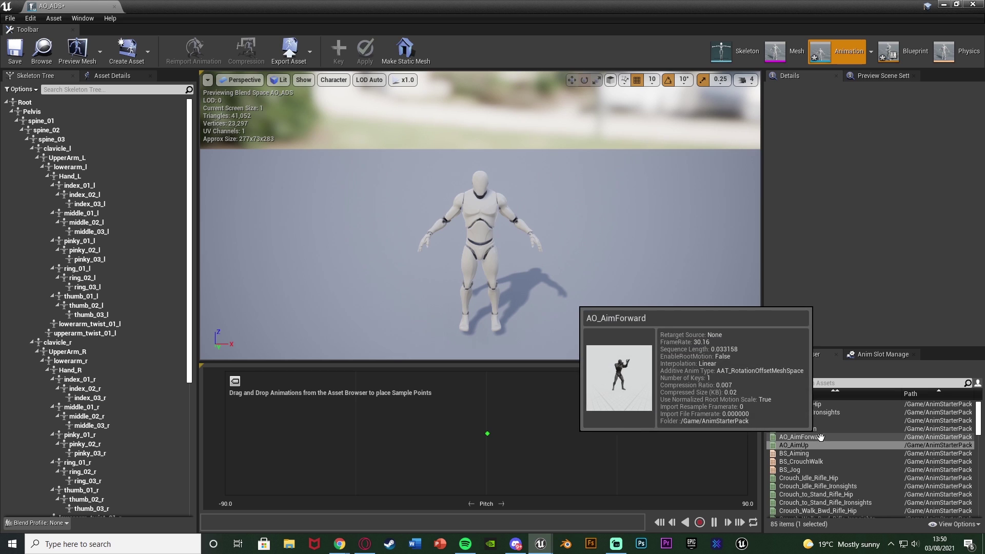
left_click_drag(818, 437, 474, 434)
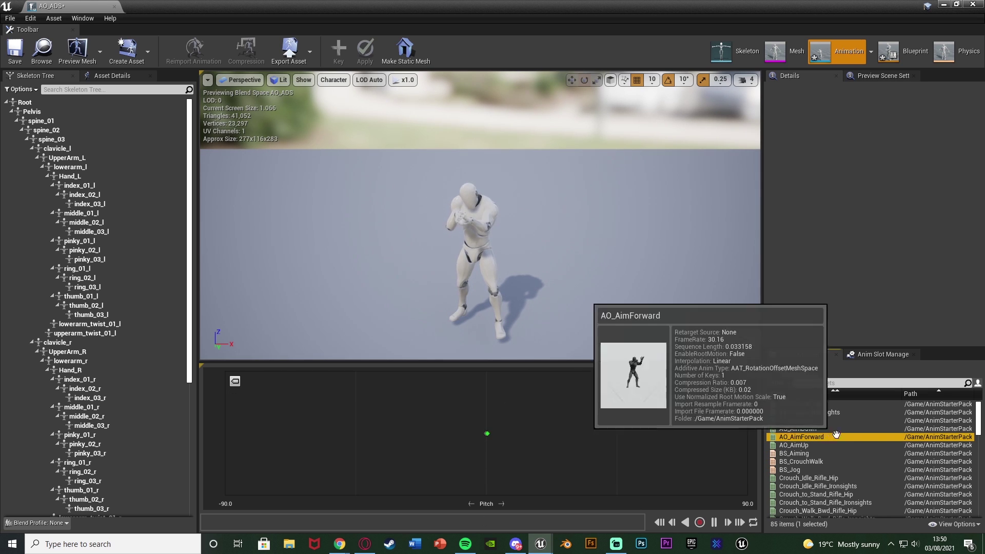
- Place AO_AimDown at Pitch -90 and AO_AimUp at Pitch 90 in the aim offset, and preview the blend along the axis
left_click_drag(797, 429, 249, 426)
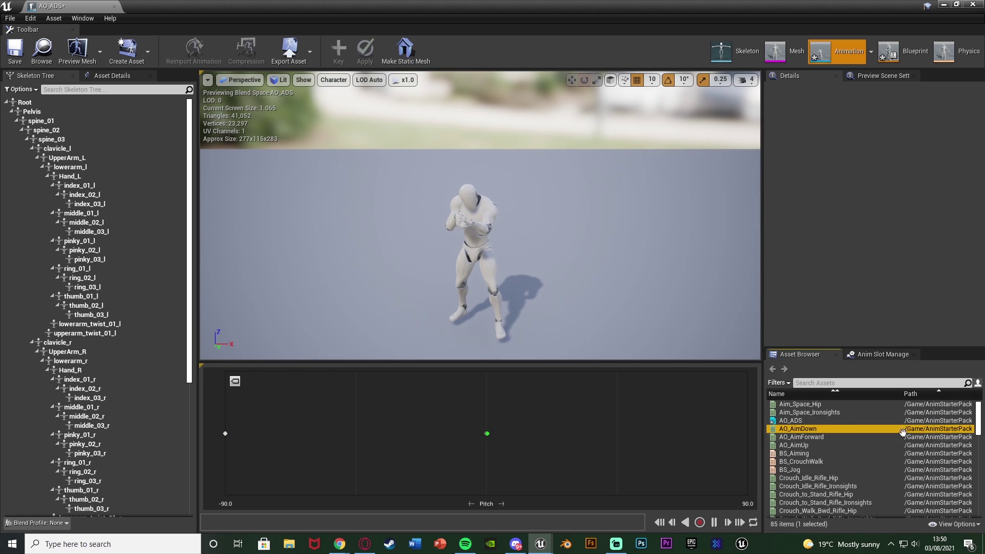
left_click_drag(795, 445, 718, 445)
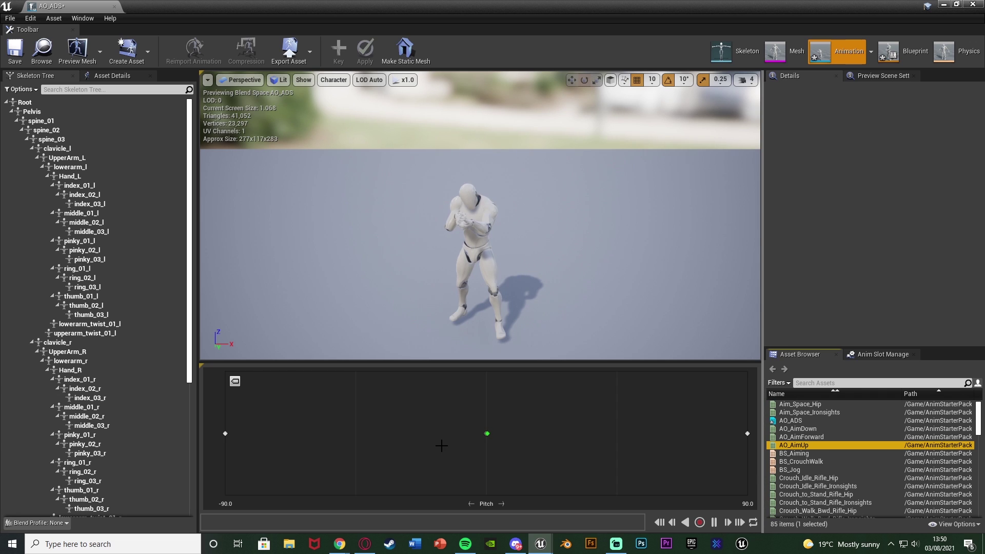
key("shift")
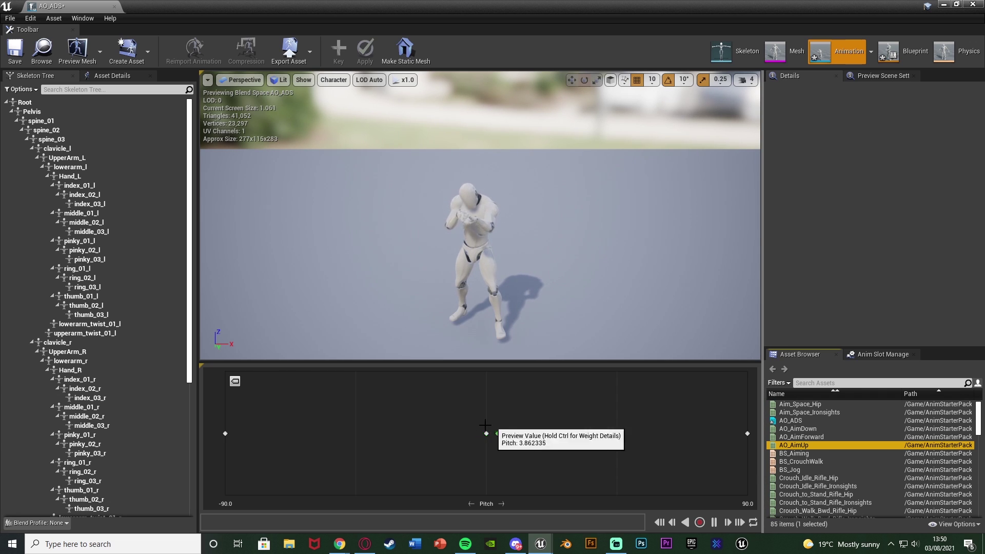
mouse_move(485, 434)
left_mouse_down()
mouse_move(208, 434)
mouse_move(583, 434)
left_mouse_up()
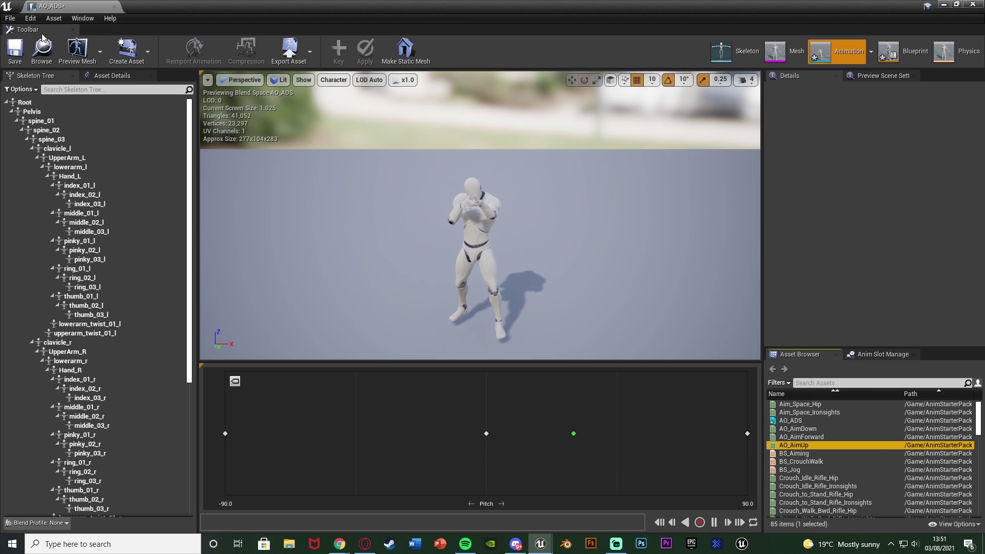
- Save and close AO_ADS, and open UE4ASP_HeroTPP_AnimBlueprint from the AnimStarterPack folder
left_click(15, 49)
left_click(114, 5)
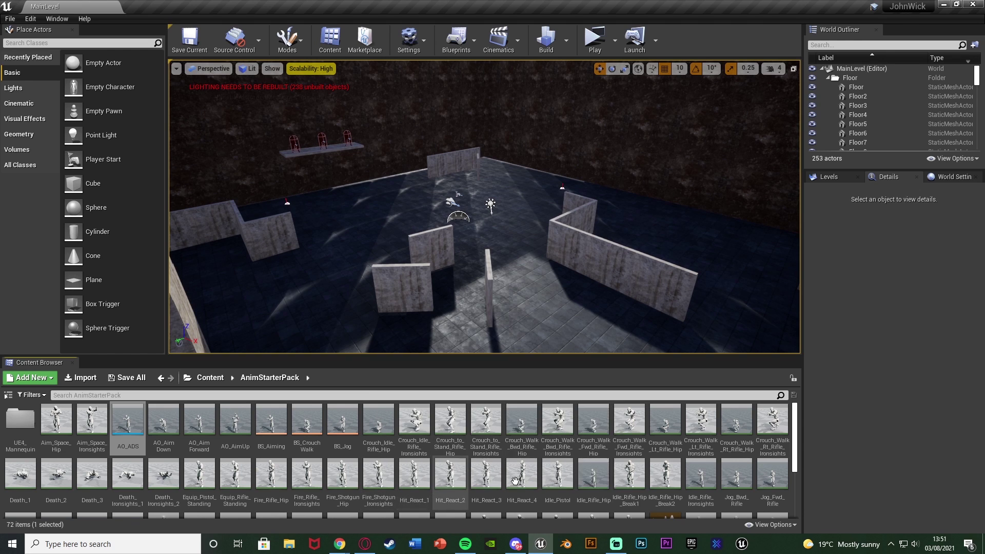
scroll(598, 484, "down", 1)
scroll(599, 484, "down", 5)
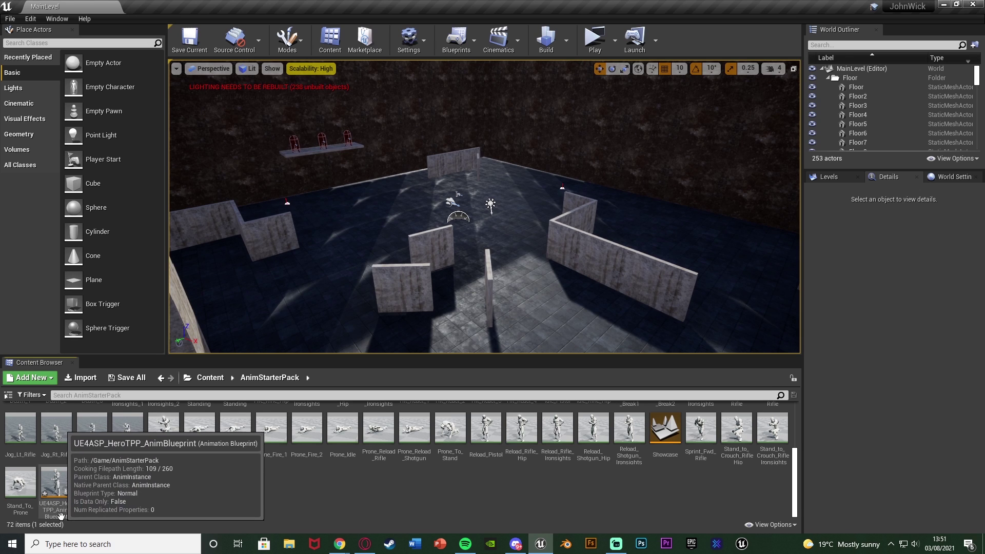
double_click(56, 482)
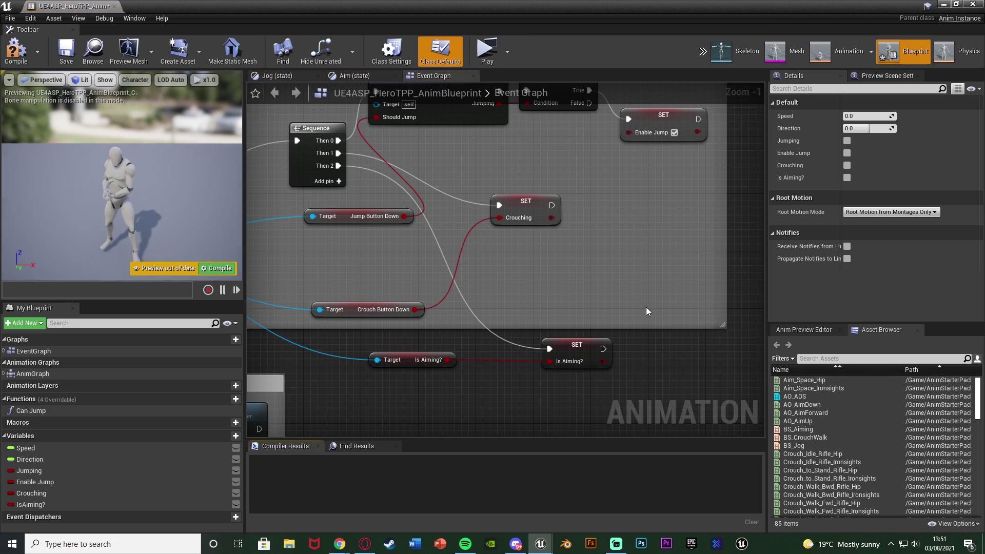
- Go through the AnimGraph and its Locomotion state machine to open the Aim state
left_click(356, 76)
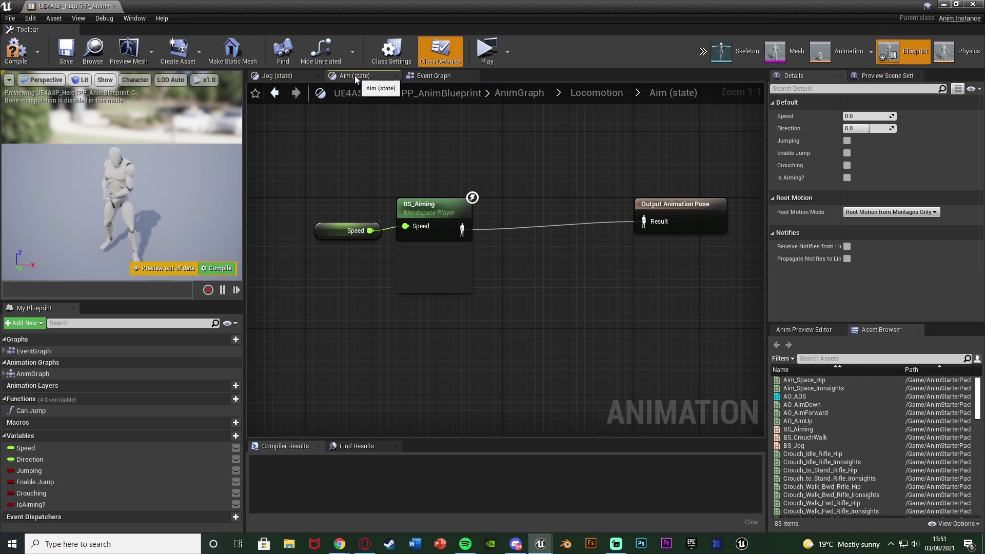
left_click(508, 94)
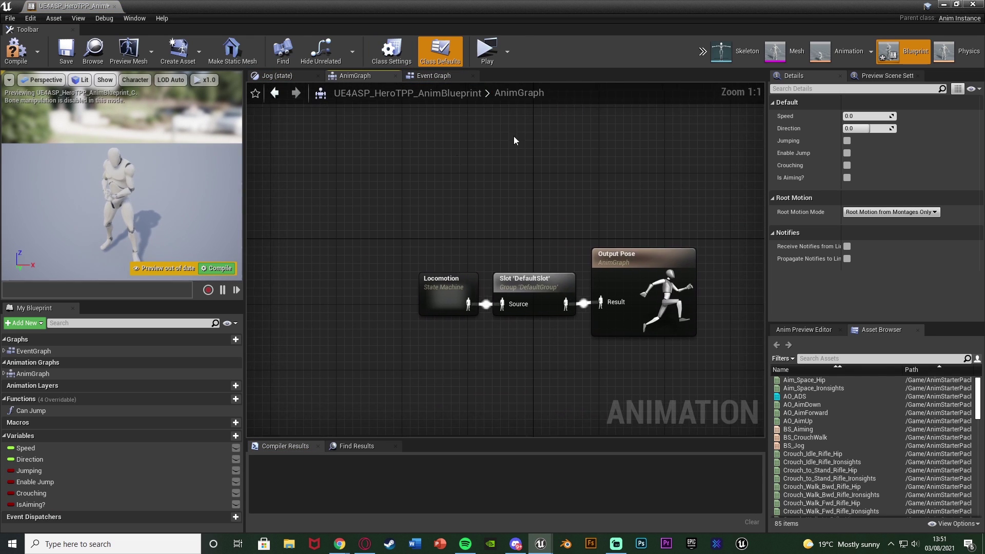
double_click(438, 288)
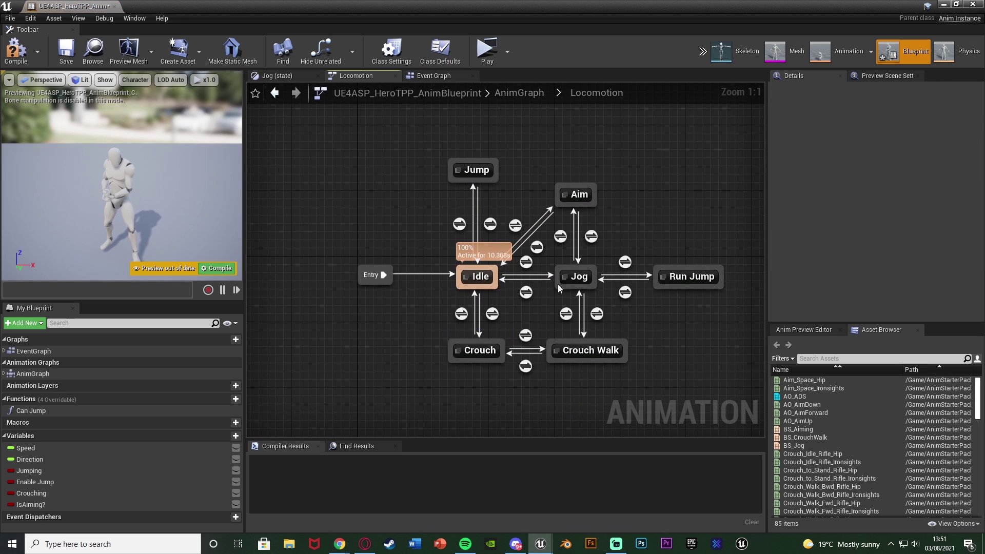
left_click_drag(507, 238, 562, 254)
left_click(562, 253)
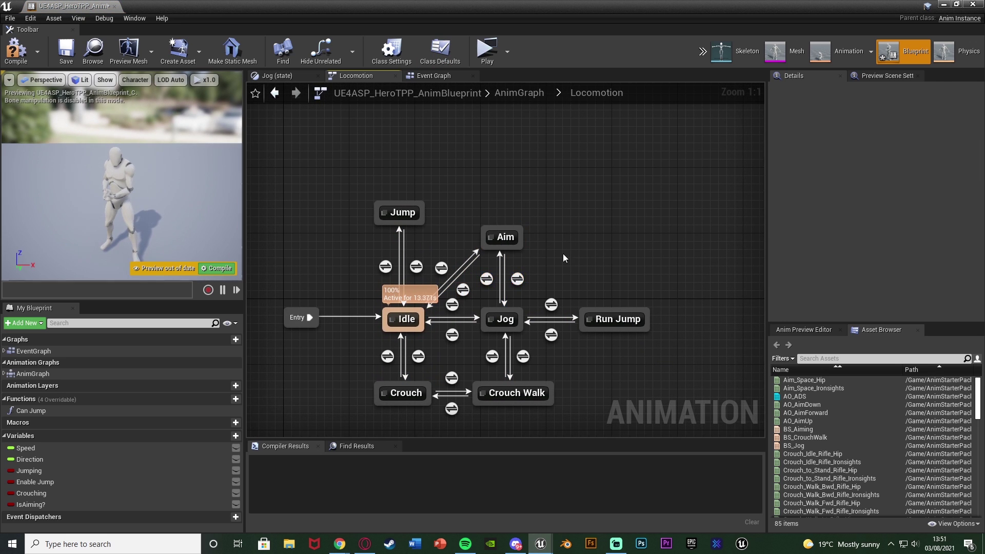
double_click(510, 239)
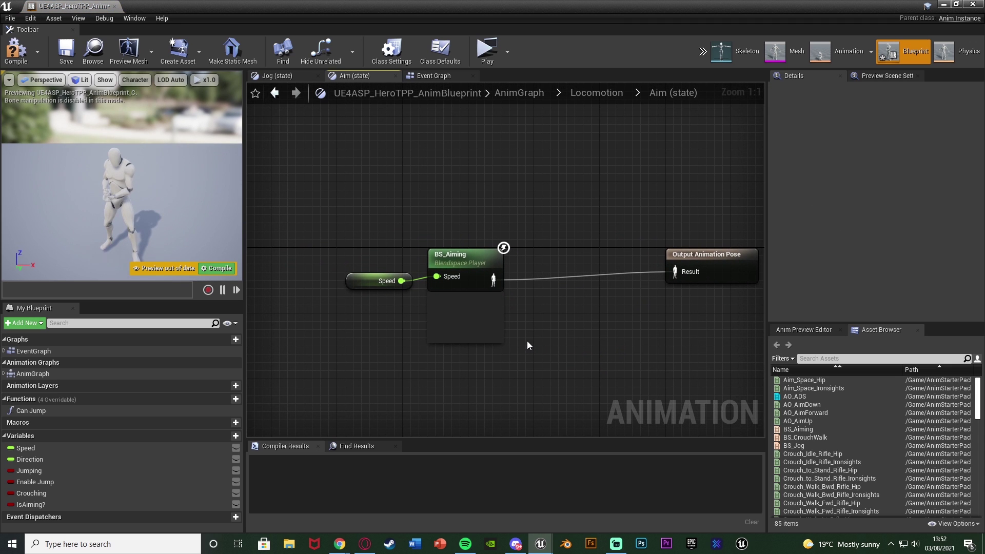
- Insert the AO_ADS aim offset between BS_Aiming and Output Animation Pose, with BS_Aiming feeding its Base Pose, and tidy the nodes
right_click_drag(601, 364, 511, 347)
left_click(457, 263, "alt")
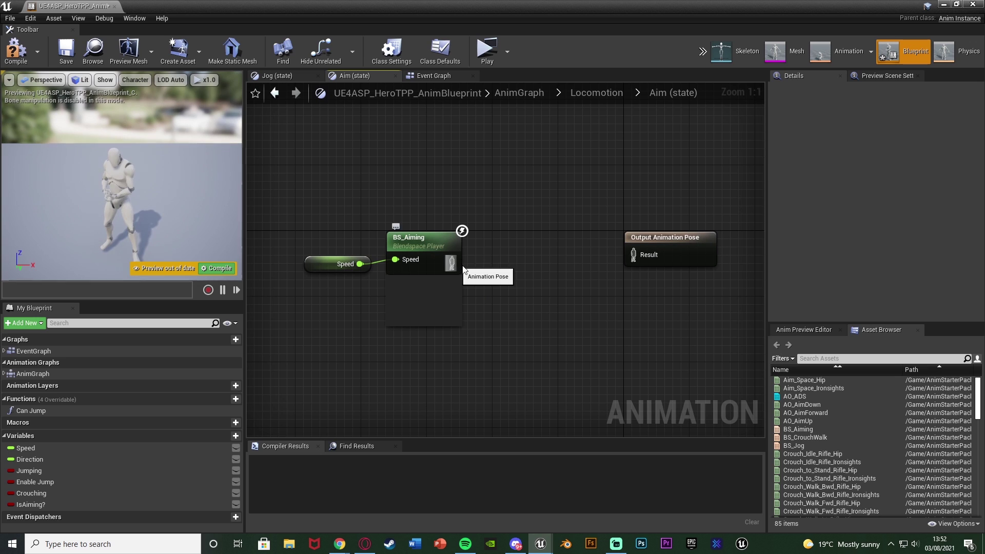
left_click_drag(794, 396, 502, 235)
left_click_drag(568, 263, 634, 255)
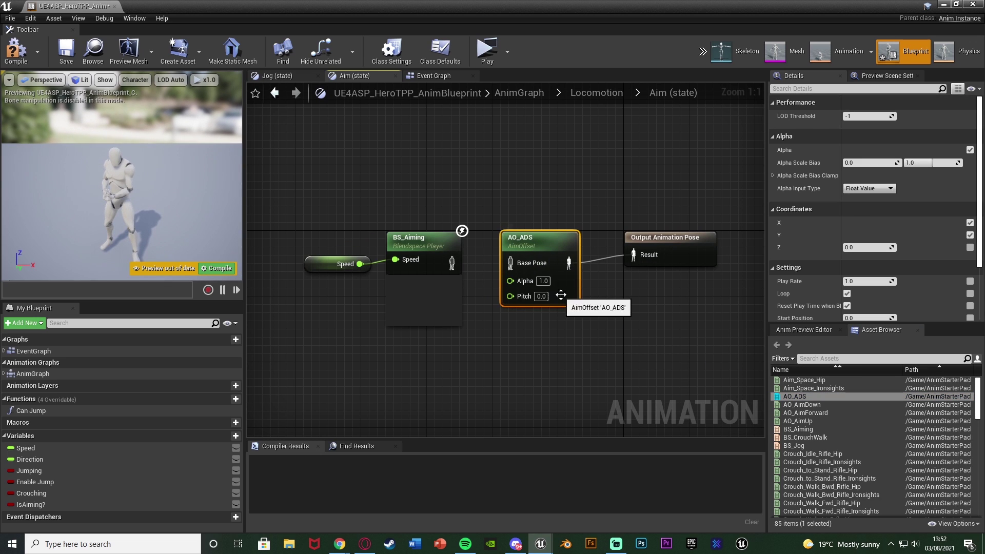
left_click_drag(560, 295, 577, 286)
left_click_drag(526, 254, 488, 274)
left_click_drag(345, 286, 429, 246)
left_click(433, 281)
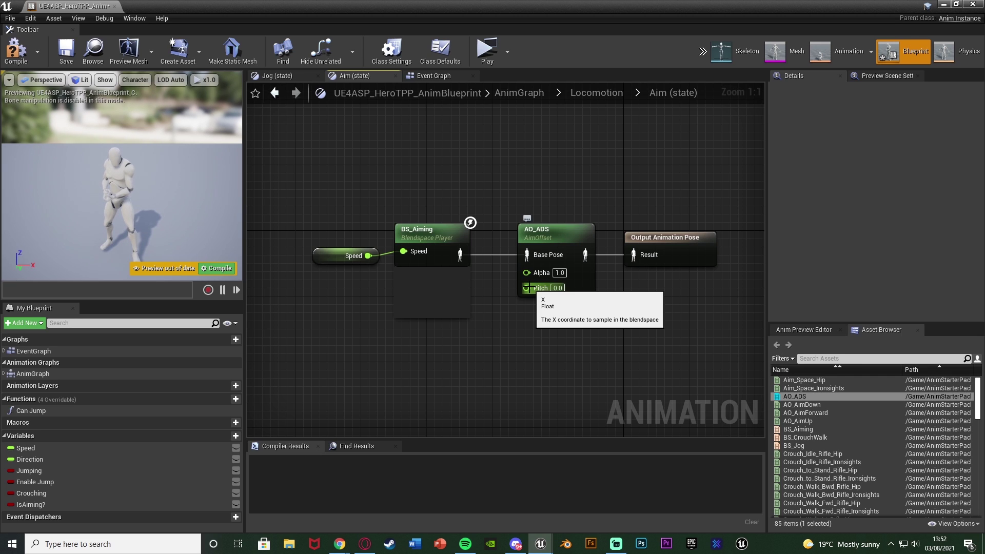
- Add a Then 3 output pin to the Sequence node in the Event Graph
left_click(426, 75)
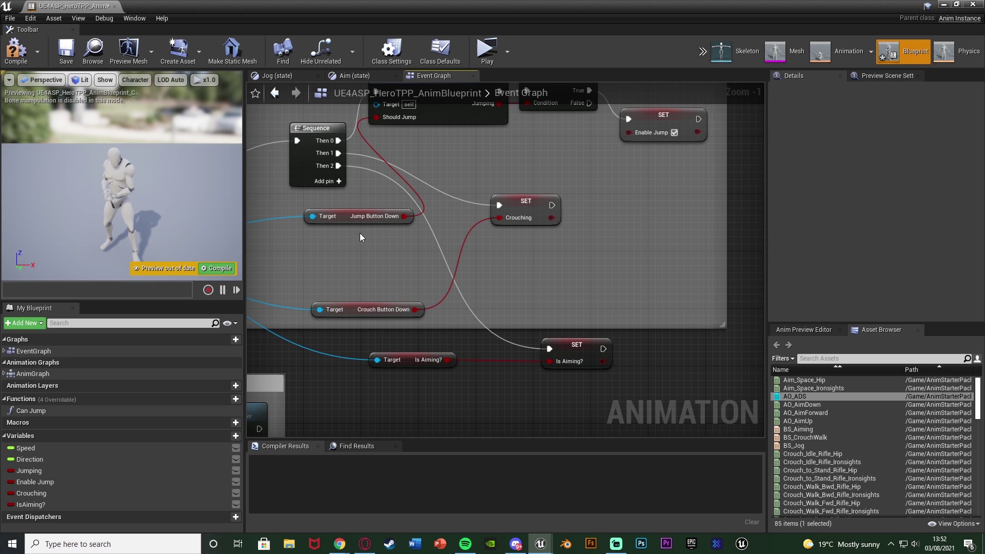
right_click_drag(360, 233, 407, 257)
scroll(555, 235, "down", 3)
scroll(530, 251, "up", 1)
scroll(456, 262, "up", 1)
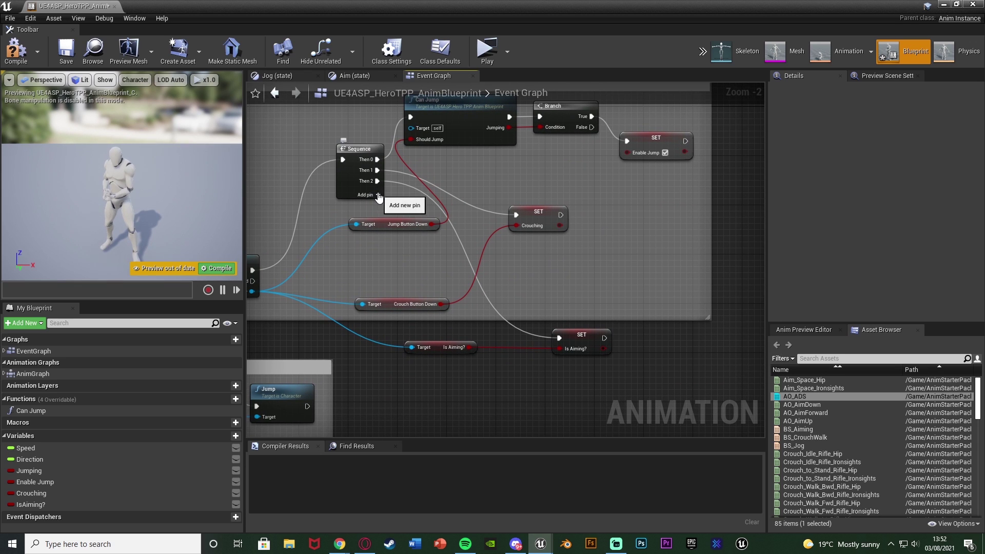
left_click(378, 195)
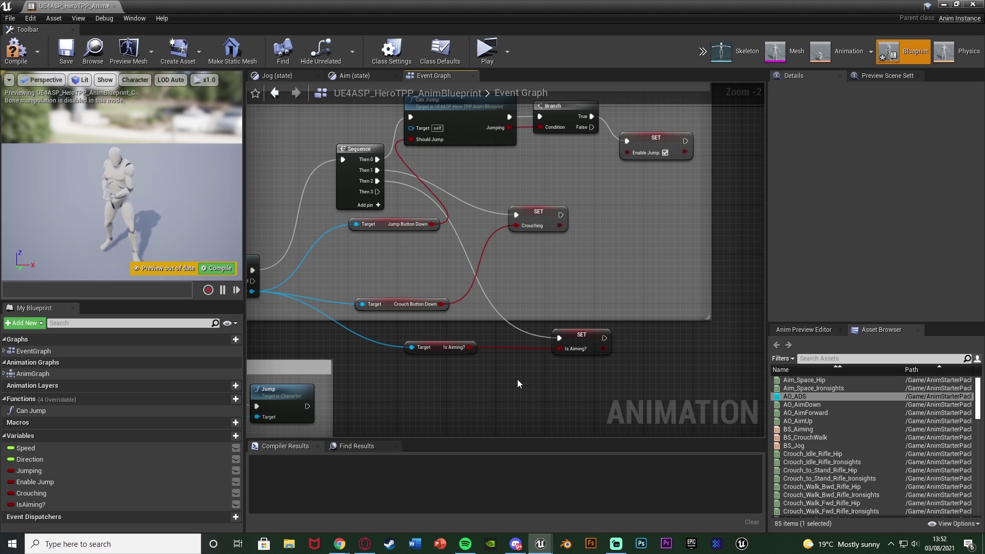
- Add a Try Get Pawn Owner node in the empty area below the Is Aiming? nodes
right_click_drag(517, 379, 504, 303)
right_click_drag(486, 356, 491, 368)
right_click(382, 368)
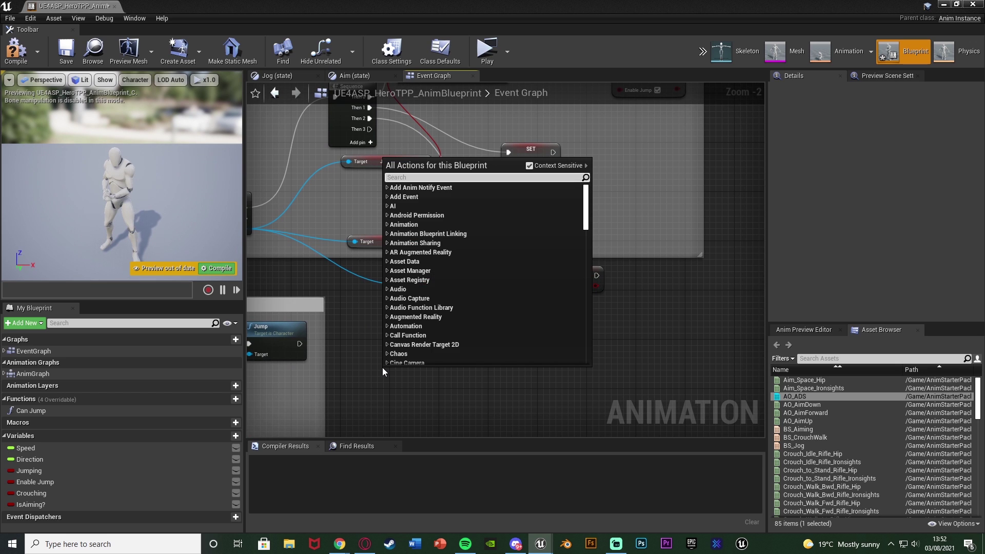
type("try get pawn o")
key("Return")
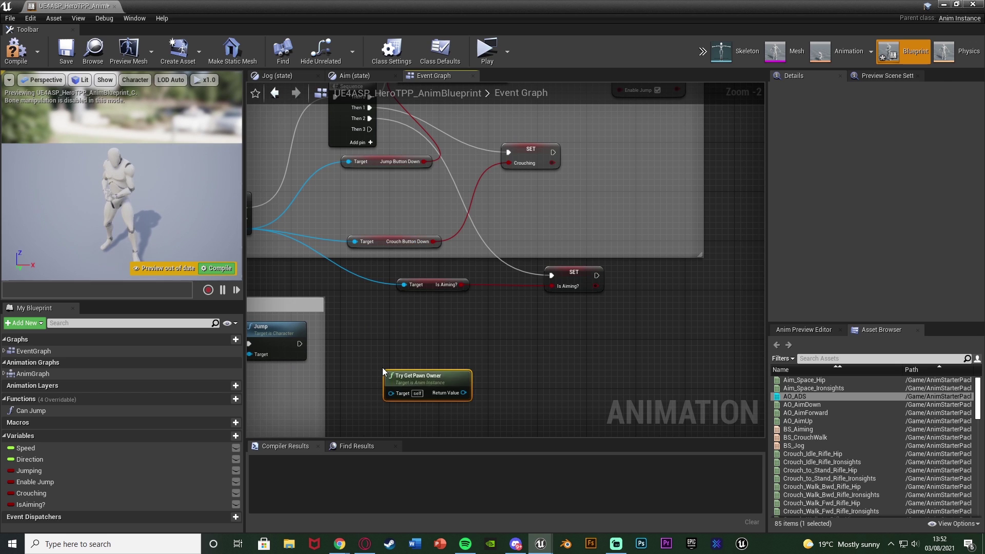
scroll(382, 368, "up", 2)
left_click_drag(426, 370, 429, 367)
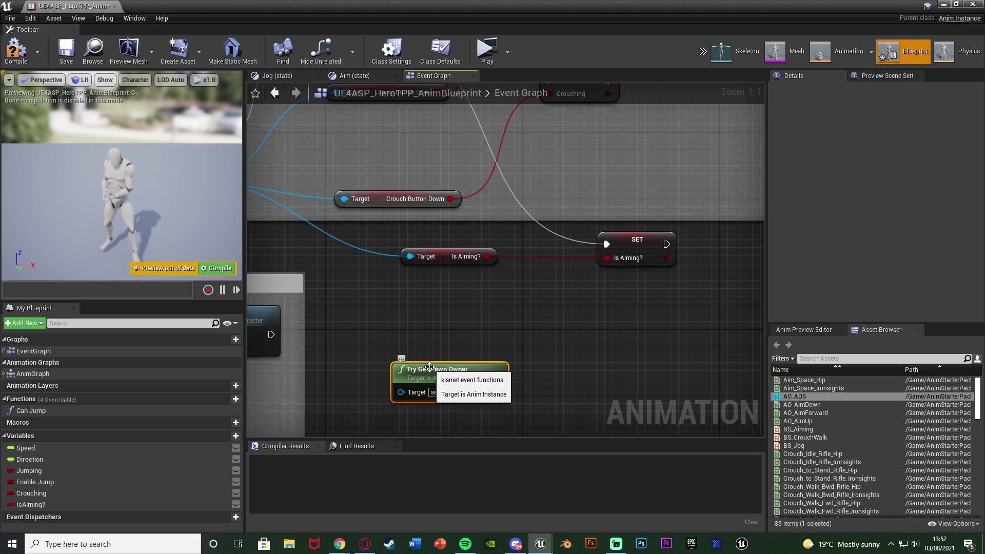
- Add a Get Base Aim Rotation node fed by Try Get Pawn Owner's Return Value and align it beside that node
right_click_drag(511, 397, 421, 381)
left_click_drag(408, 375, 441, 377)
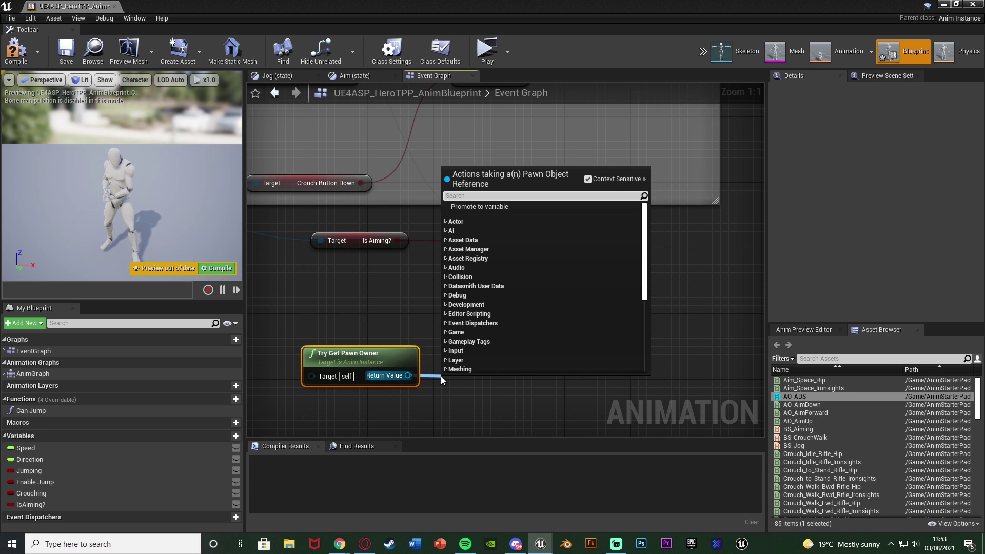
type("get base aim")
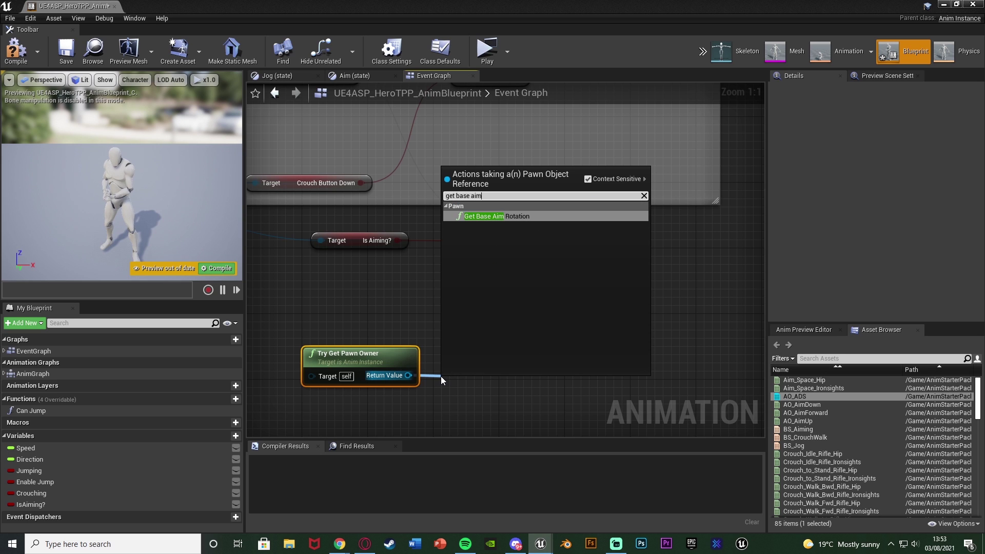
key("Return")
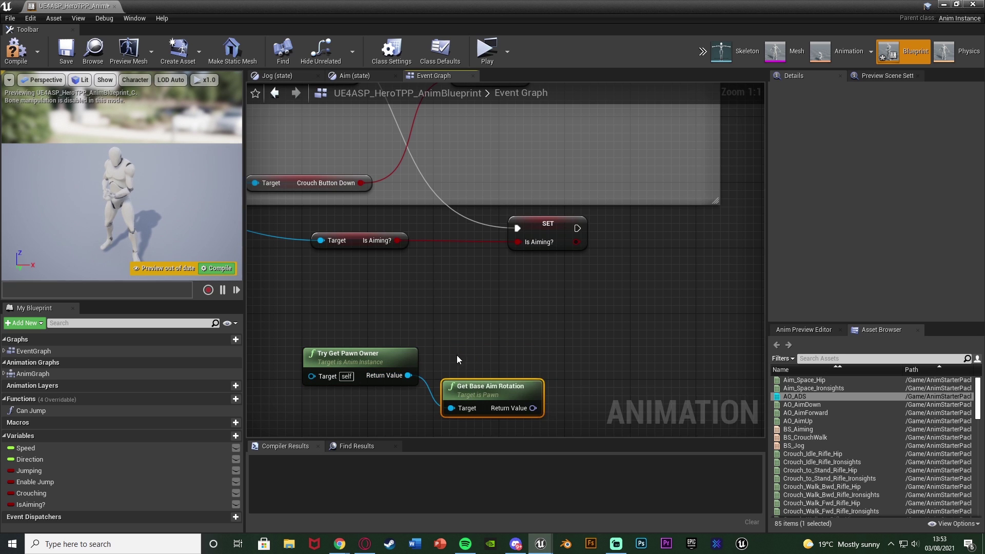
left_click_drag(469, 386, 461, 353)
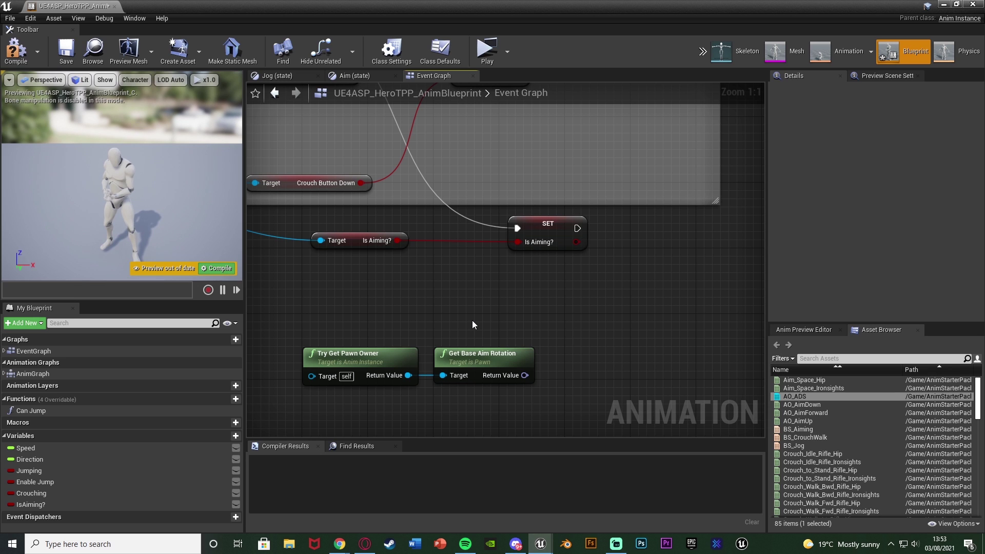
- Split the Return Value struct pin of the Get Base Aim Rotation node
right_click(523, 375)
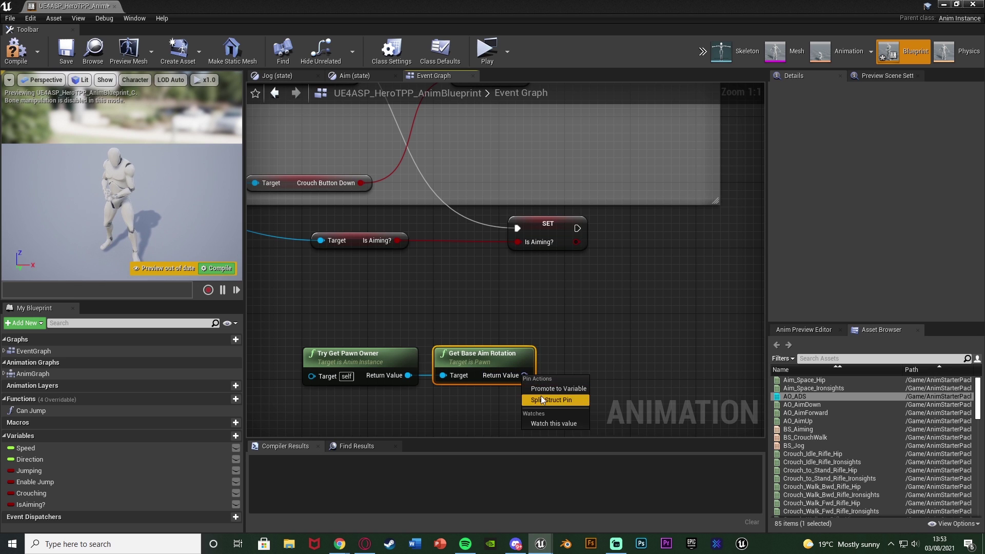